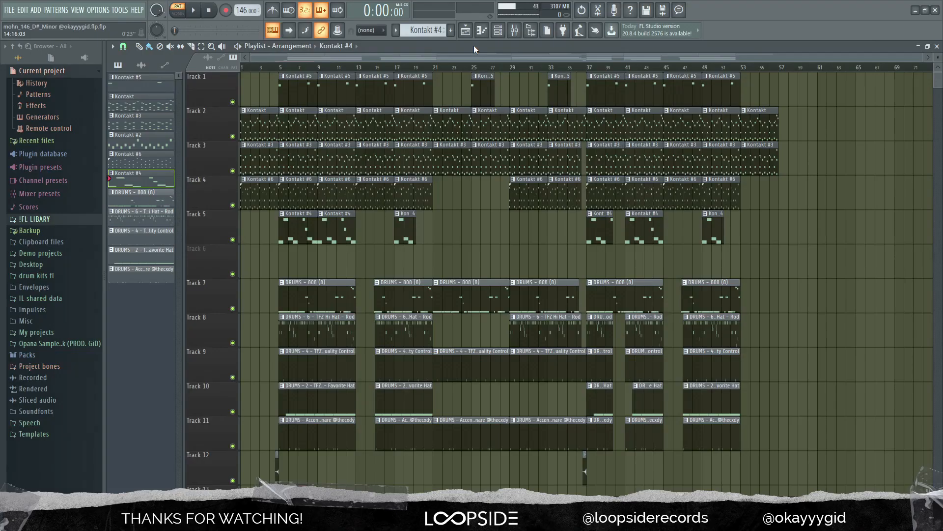
Open the Kontakt pattern from Track 2 in the piano roll, listen to it and inspect the instrument loaded in its Kontakt channel
{"action": "double_click", "coordinate": [250, 123]}
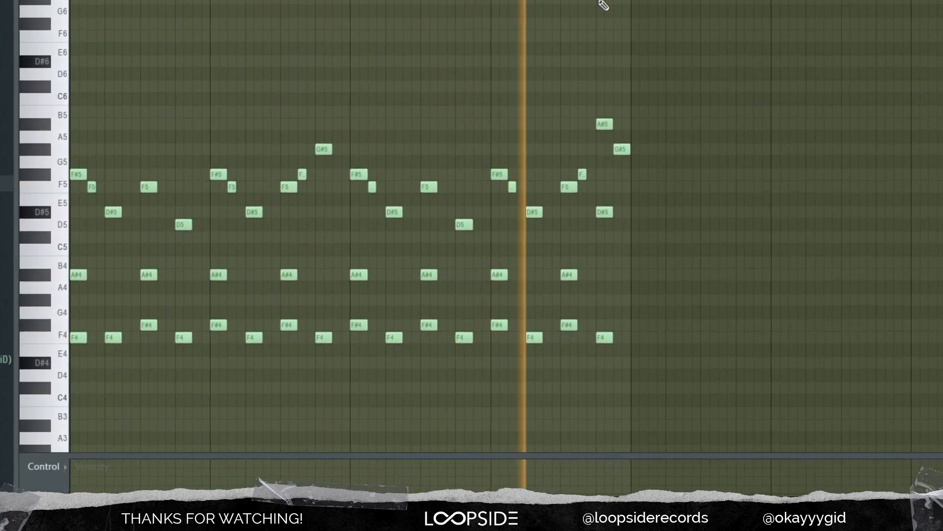
{"action": "key", "text": "space"}
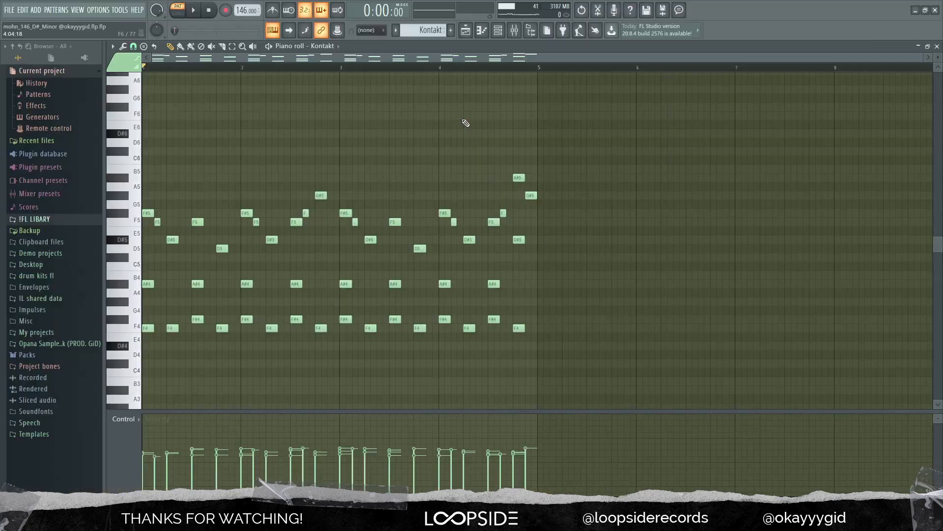
{"action": "left_click", "coordinate": [497, 30]}
{"action": "left_click", "coordinate": [292, 318]}
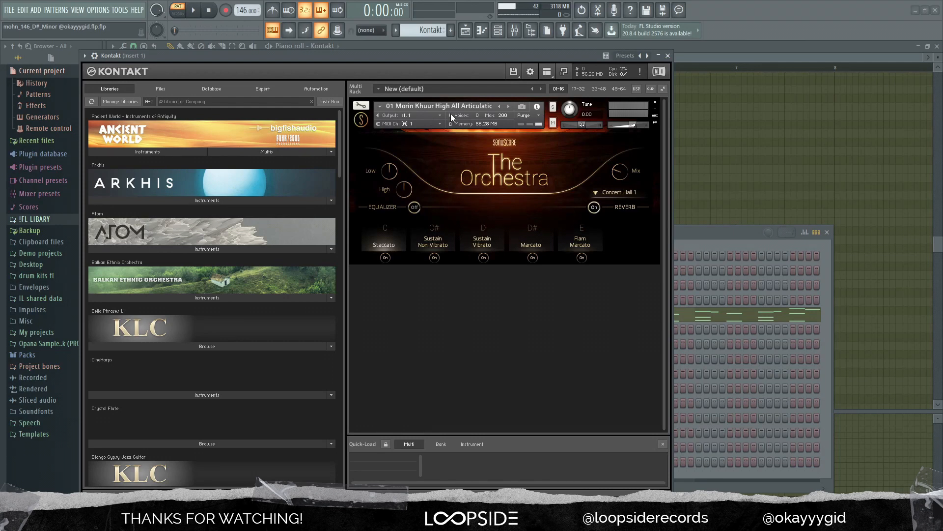
{"action": "left_click", "coordinate": [668, 55]}
{"action": "left_click", "coordinate": [827, 232]}
Examine the stacked notes of the pattern's first bar by selecting them chord by chord, leaving nothing selected at the end
{"action": "scroll", "coordinate": [177, 195], "scroll_direction": "down", "scroll_amount": 2}
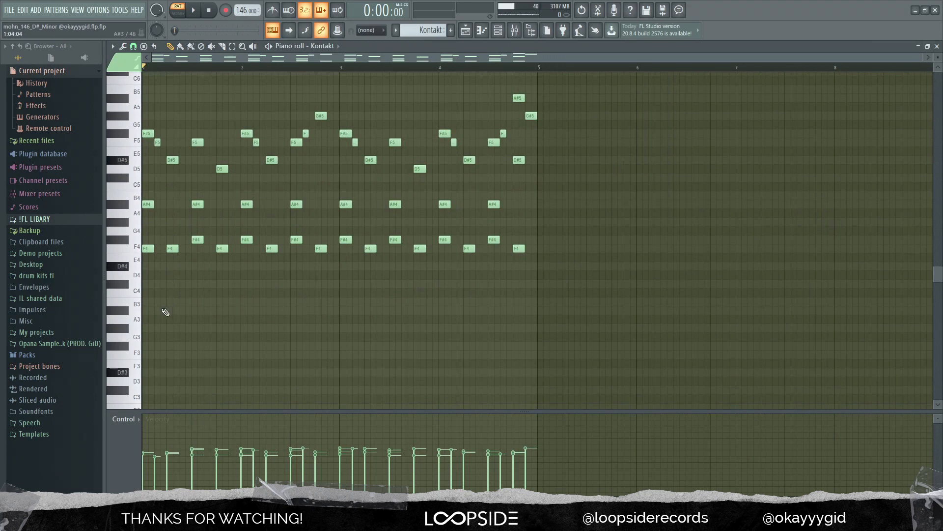
{"action": "scroll", "coordinate": [172, 307], "scroll_direction": "up", "scroll_amount": 4}
{"action": "left_click_drag", "start_coordinate": [150, 204], "coordinate": [153, 340]}
{"action": "left_click_drag", "start_coordinate": [175, 229], "coordinate": [184, 409]}
{"action": "left_click_drag", "start_coordinate": [201, 203], "coordinate": [207, 366]}
{"action": "left_click_drag", "start_coordinate": [220, 239], "coordinate": [224, 327]}
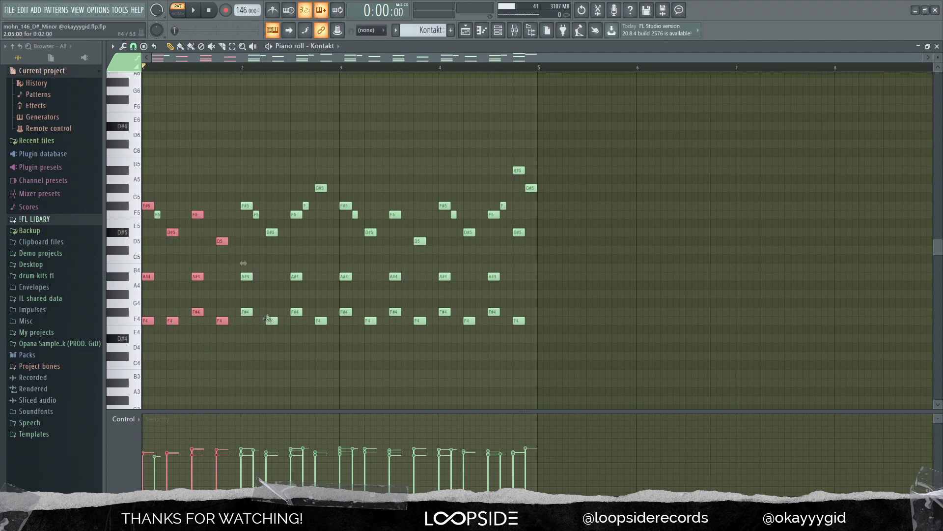
{"action": "left_click", "coordinate": [176, 199]}
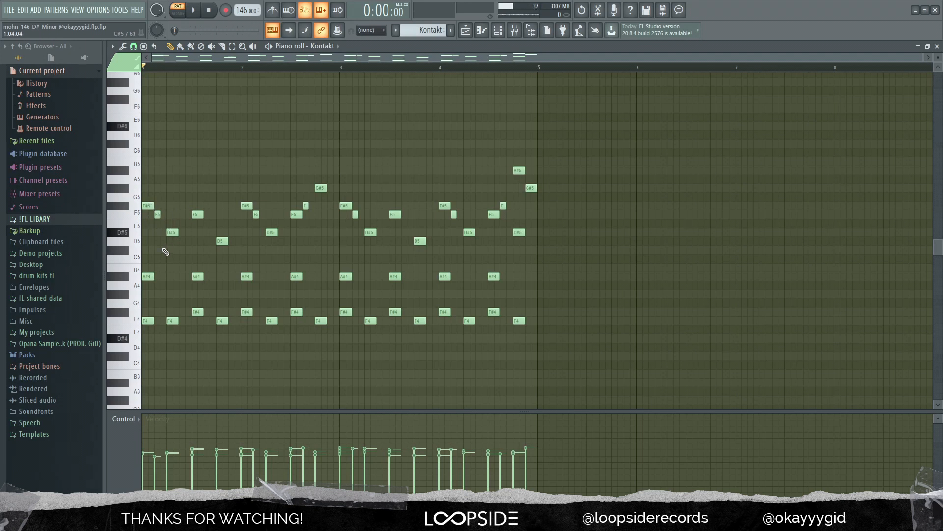
Check the root note and scale choices in the piano roll's scale highlighting helper
{"action": "left_click", "coordinate": [112, 46]}
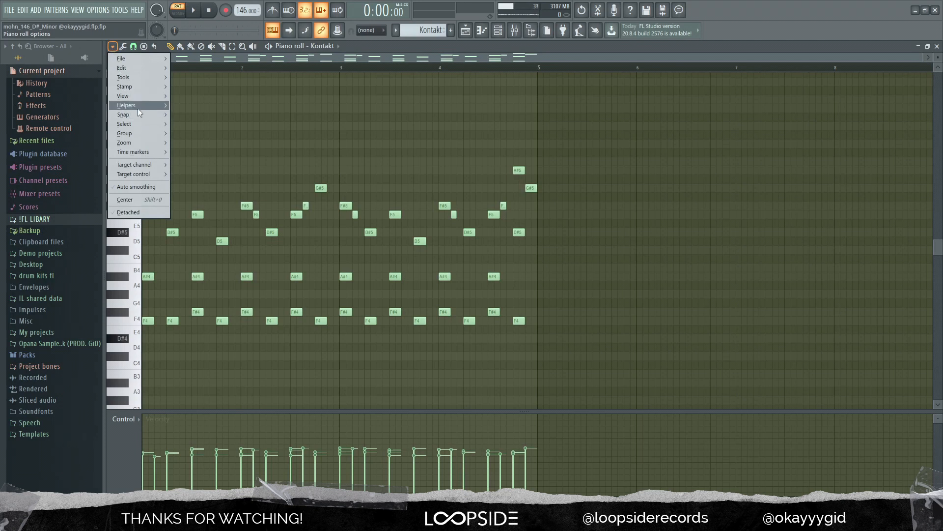
{"action": "mouse_move", "coordinate": [138, 106]}
{"action": "mouse_move", "coordinate": [202, 115]}
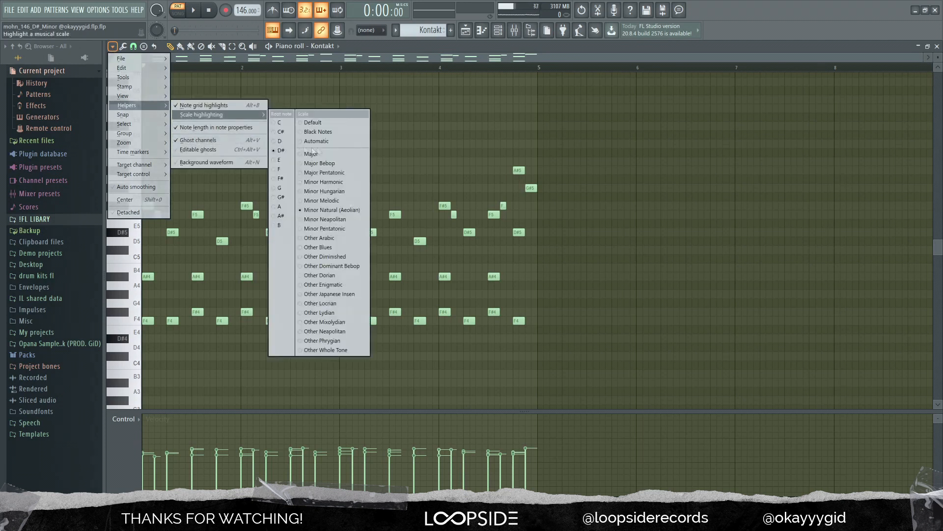
{"action": "left_click", "coordinate": [338, 191]}
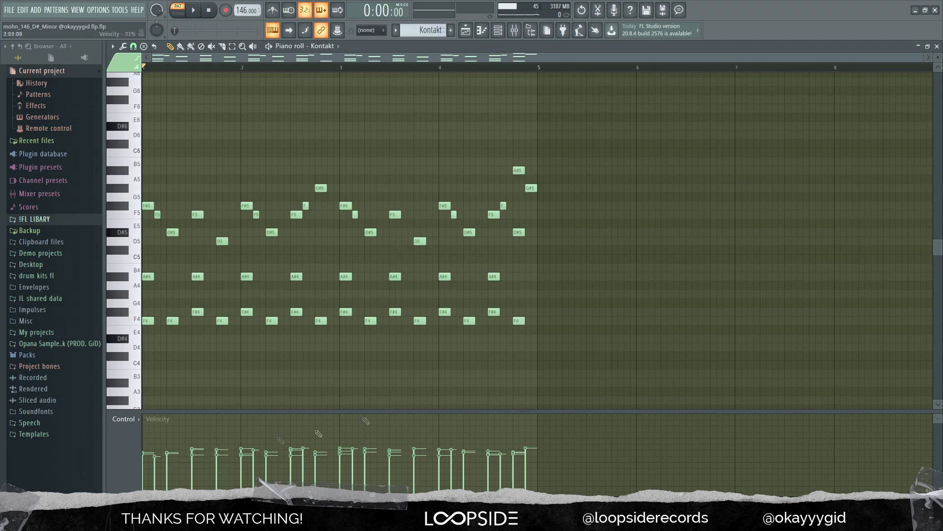
Try the piano roll randomizer on the velocities of all notes in the Kontakt pattern
{"action": "key", "text": "ctrl+a"}
{"action": "scroll", "coordinate": [552, 222], "scroll_direction": "down", "scroll_amount": 1}
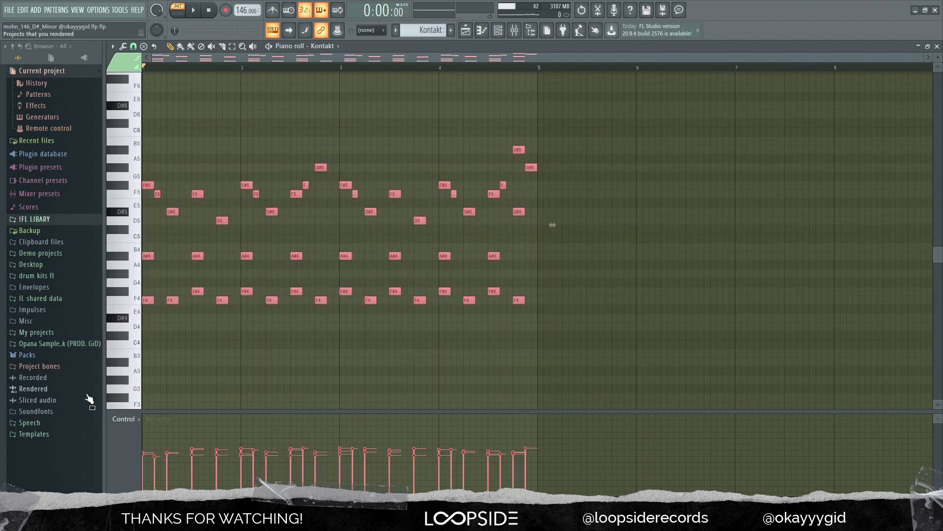
{"action": "key", "text": "alt+r"}
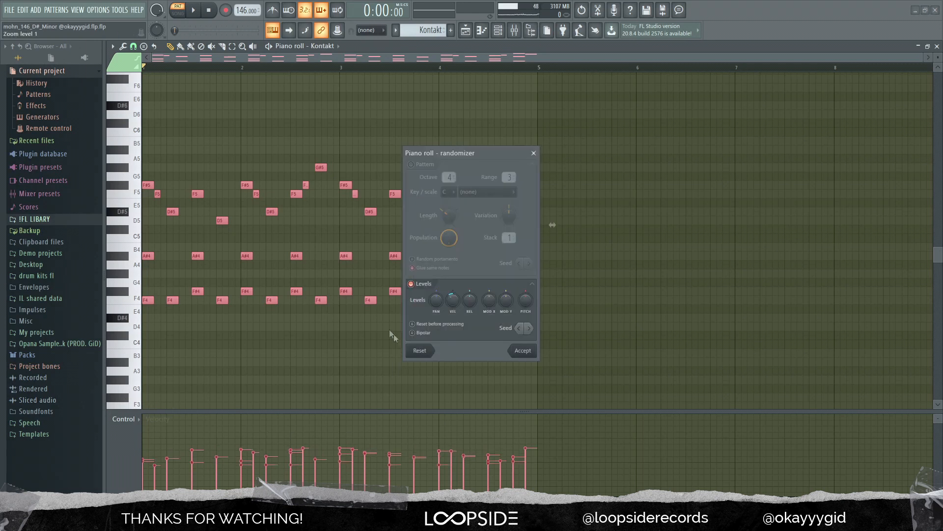
{"action": "left_click", "coordinate": [534, 153]}
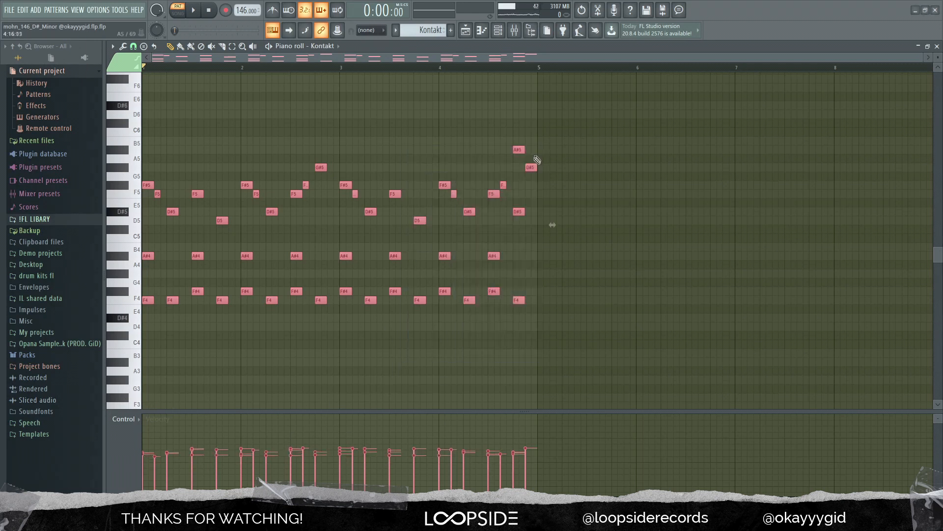
{"action": "left_click", "coordinate": [376, 351], "text": "ctrl"}
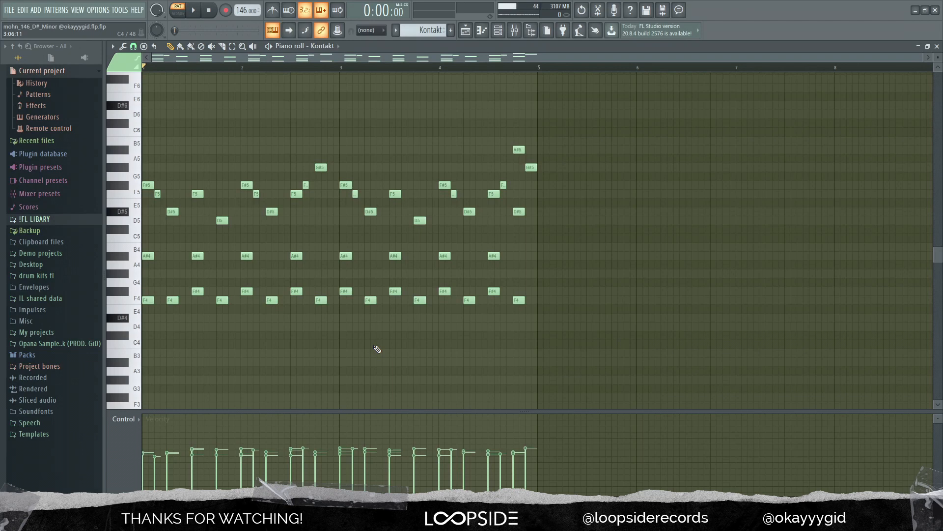
Inspect the FabFilter Pro-Q 3 curve and the Fruity Limiter settings on mixer Insert 1
{"action": "left_click", "coordinate": [515, 33]}
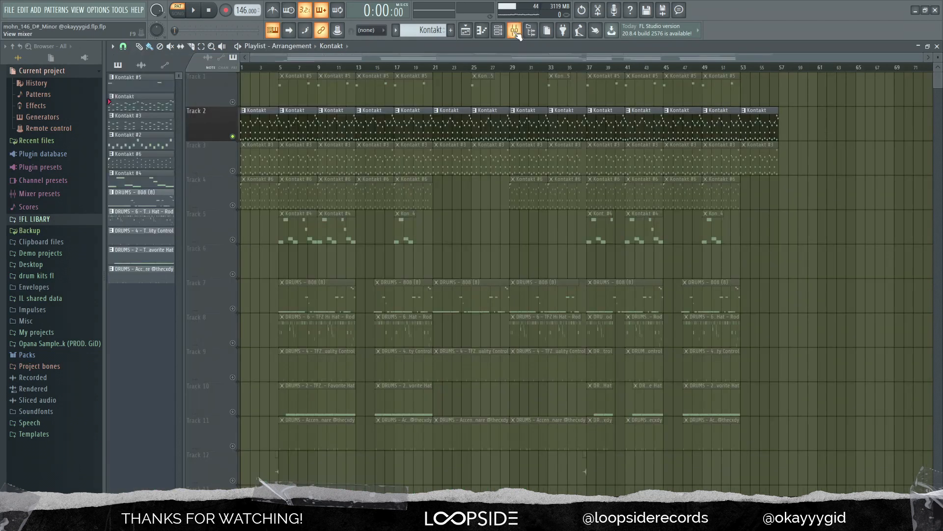
{"action": "left_click", "coordinate": [855, 78]}
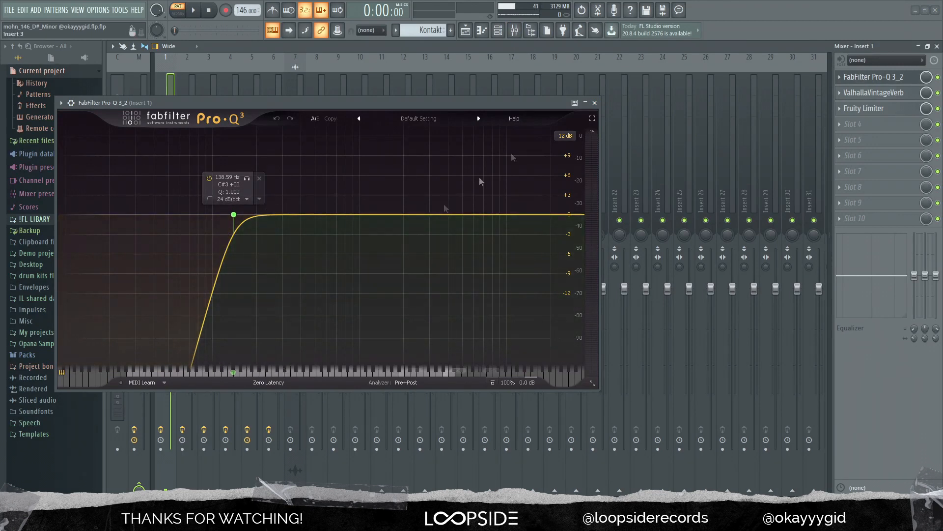
{"action": "left_click", "coordinate": [595, 103]}
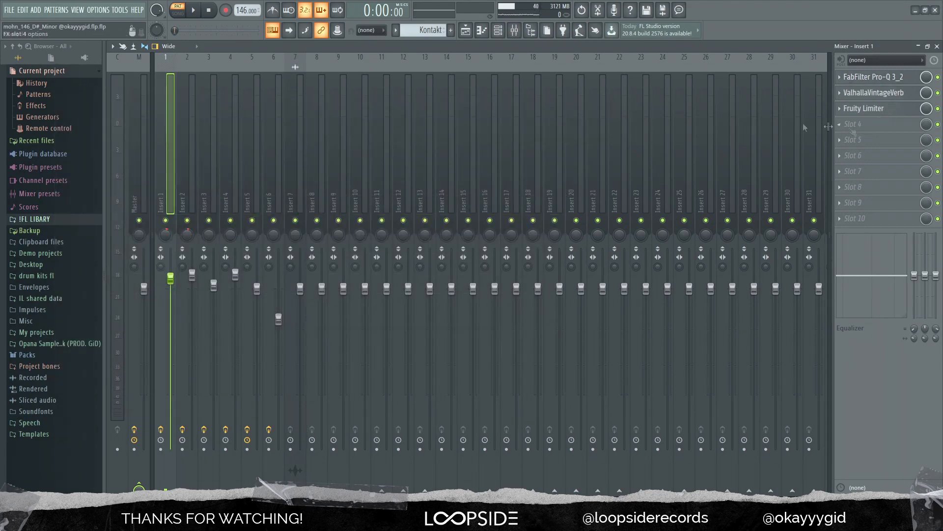
{"action": "left_click", "coordinate": [868, 109]}
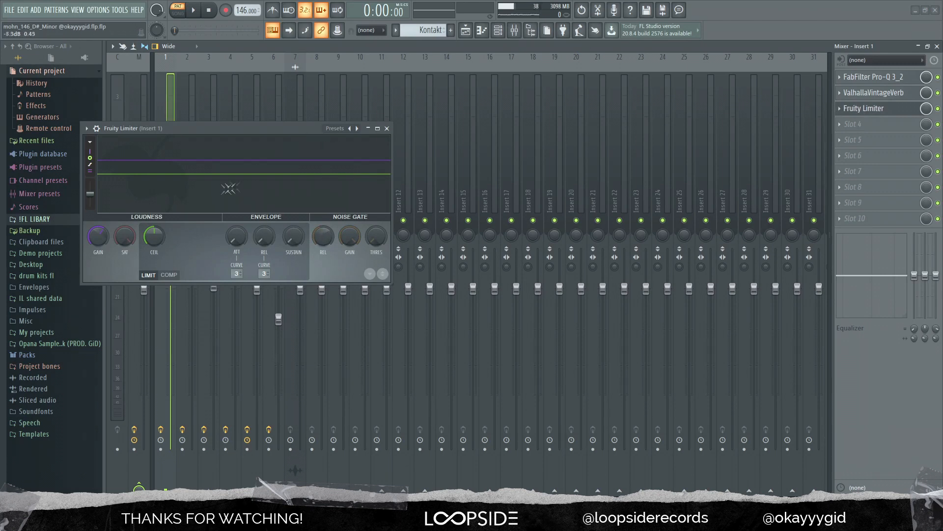
Open the Kontakt #3 pattern from Track 3 in the piano roll
{"action": "key", "text": "F5"}
{"action": "left_click", "coordinate": [257, 161]}
{"action": "double_click", "coordinate": [257, 160]}
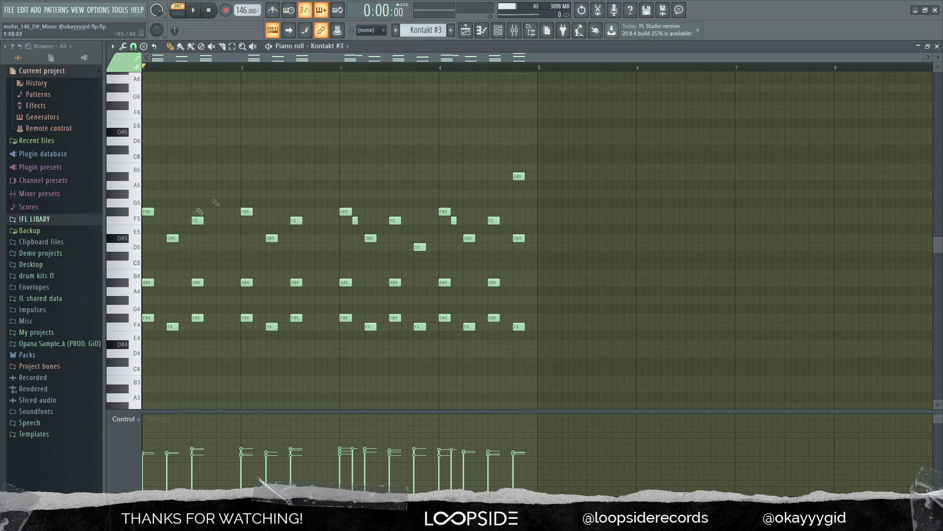
Inspect the Effectrix sequence in the effect chain of mixer Insert 2, placing its window near the middle of the screen
{"action": "left_click", "coordinate": [513, 32]}
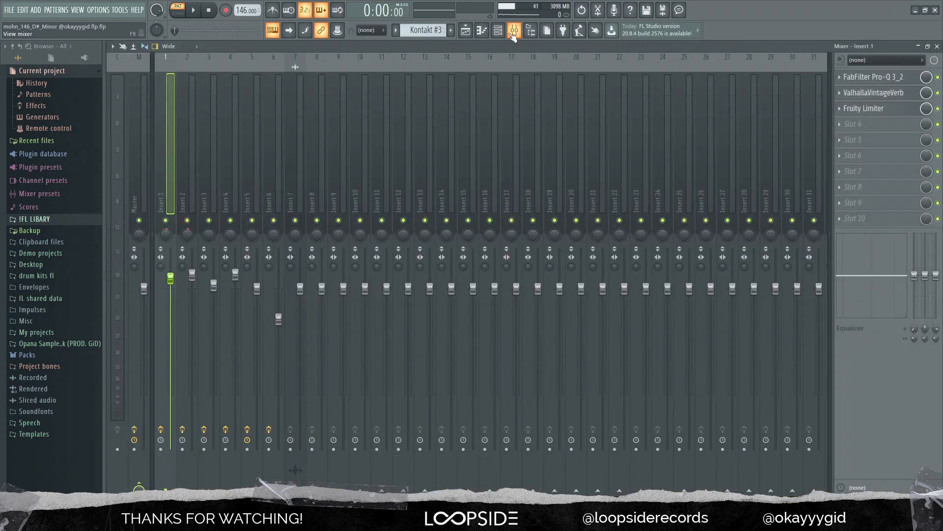
{"action": "left_click", "coordinate": [185, 101]}
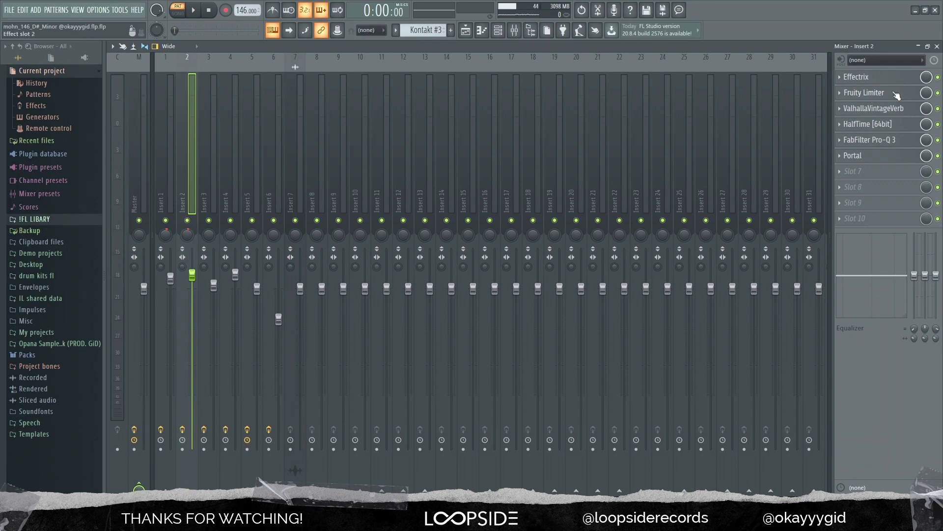
{"action": "left_click", "coordinate": [860, 77]}
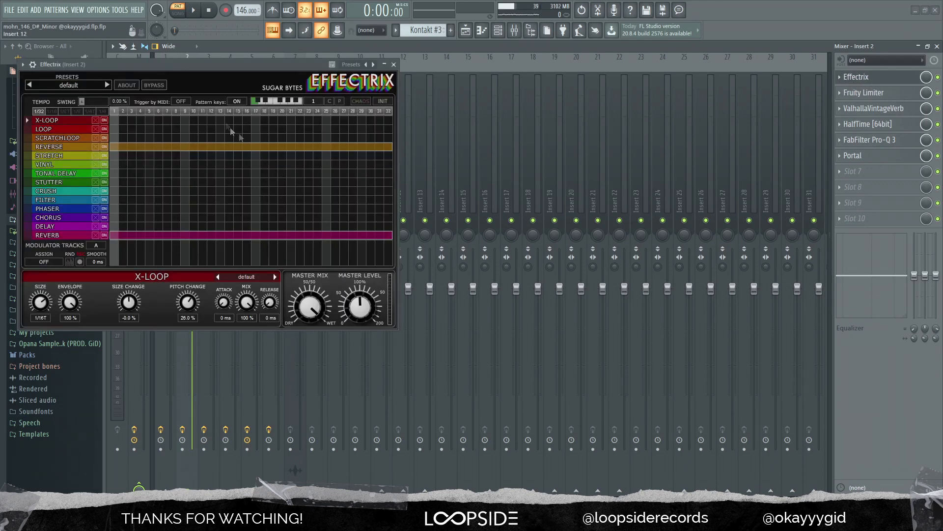
{"action": "left_click_drag", "start_coordinate": [229, 64], "coordinate": [410, 111]}
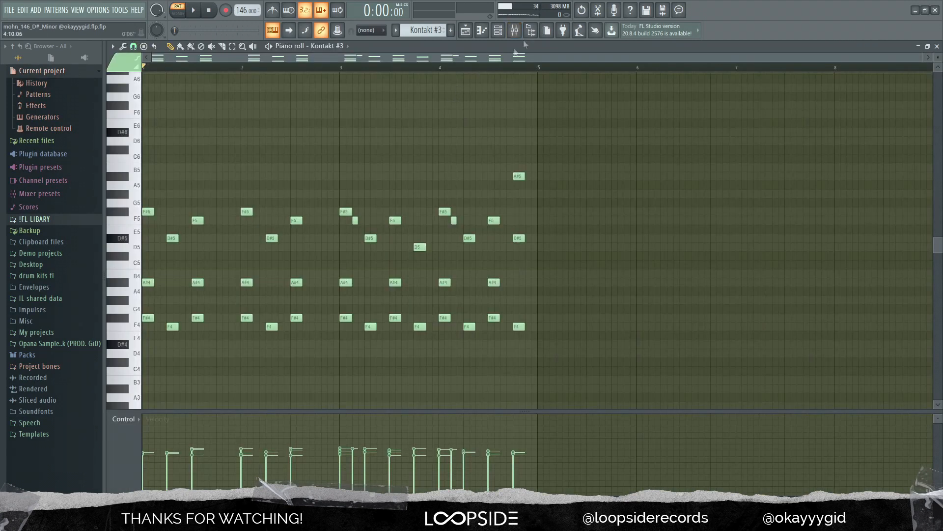
Listen to the Kontakt #3 pattern in the piano roll, and check the HalfTime settings on mixer Insert 2
{"action": "left_click", "coordinate": [515, 30]}
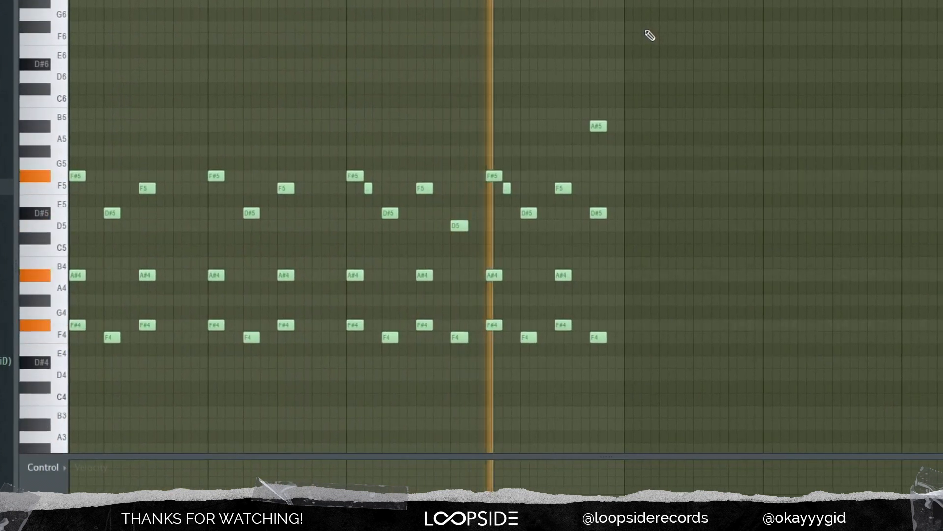
{"action": "key", "text": "space"}
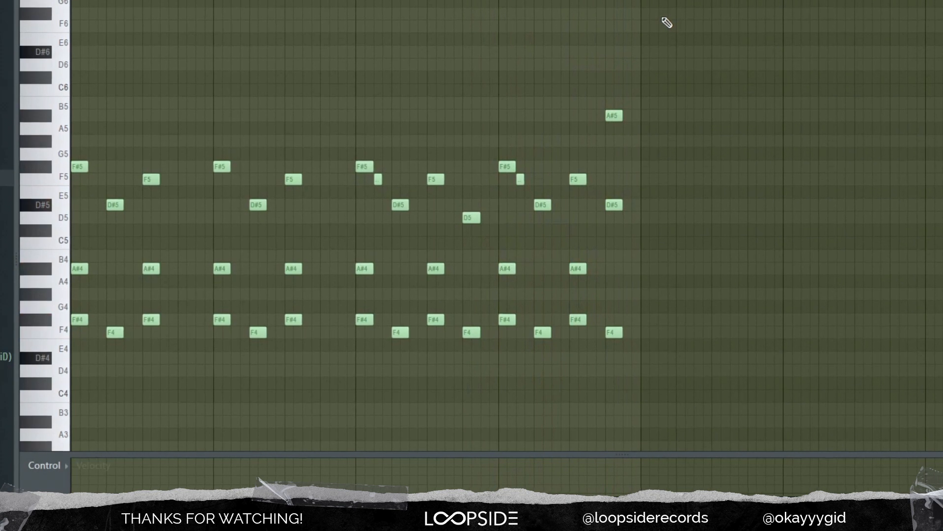
{"action": "left_click", "coordinate": [518, 35]}
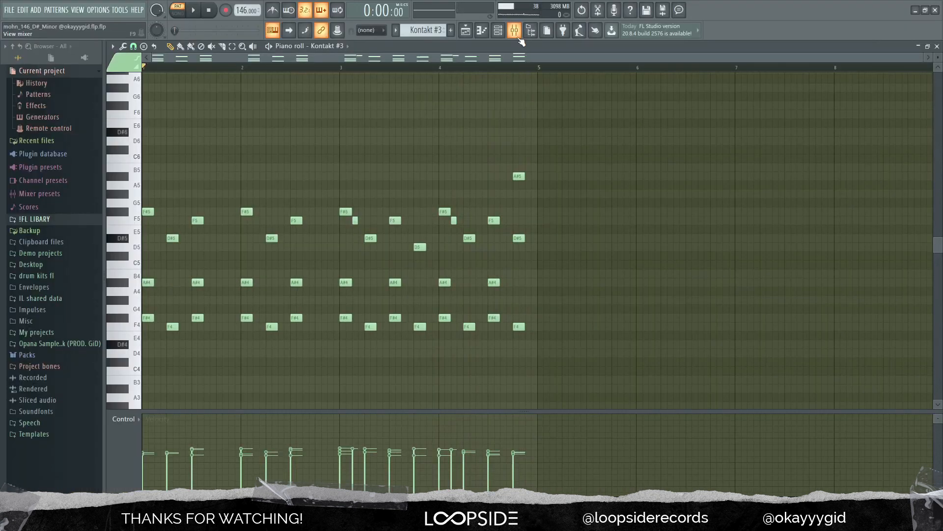
{"action": "left_click", "coordinate": [516, 35]}
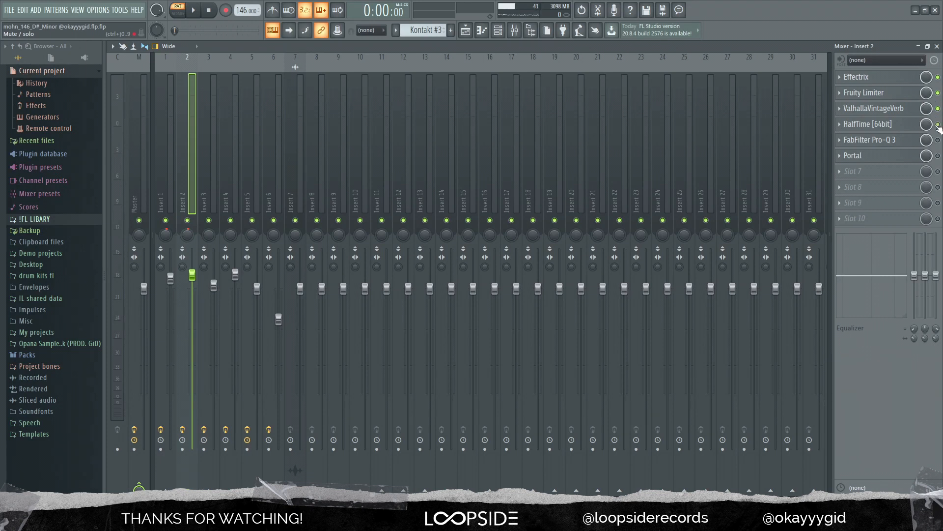
{"action": "left_click", "coordinate": [875, 124]}
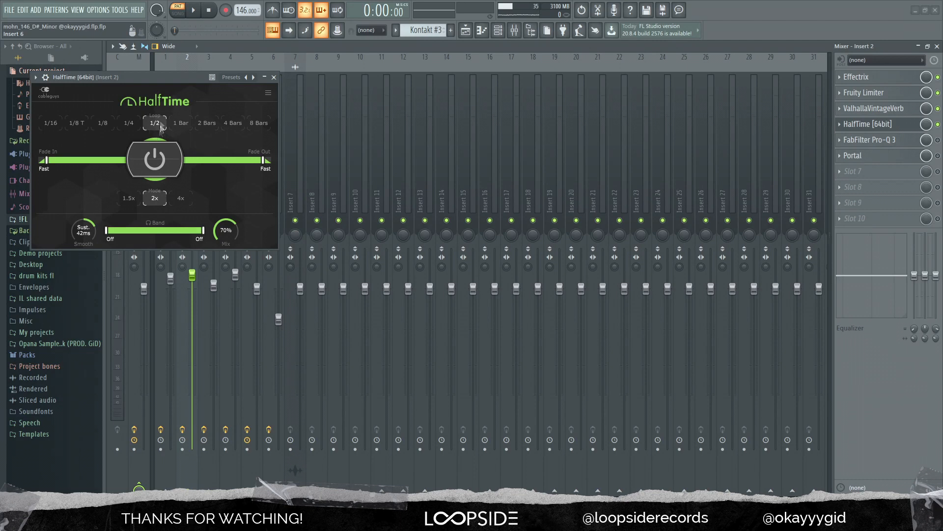
{"action": "left_click", "coordinate": [274, 77]}
Inspect the Portal effect on mixer Insert 2 and look through its preset categories
{"action": "left_click", "coordinate": [855, 155]}
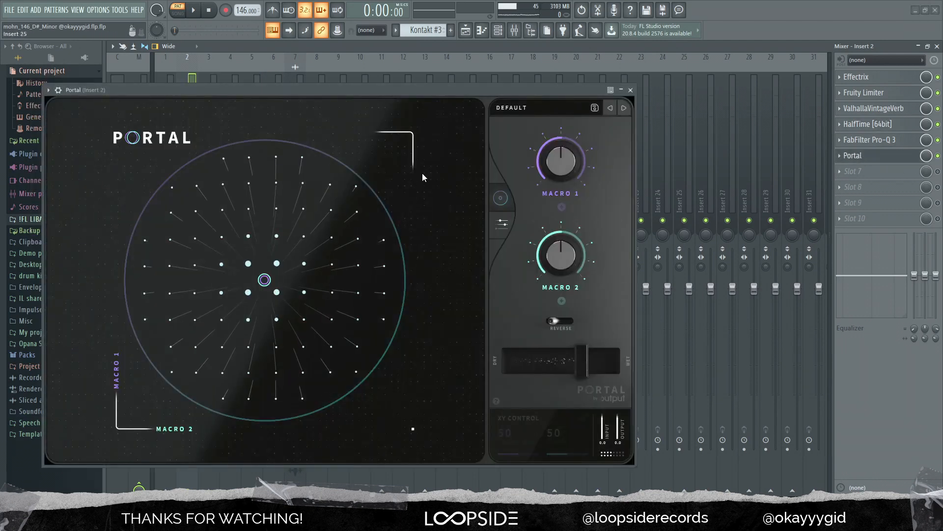
{"action": "left_click", "coordinate": [527, 108]}
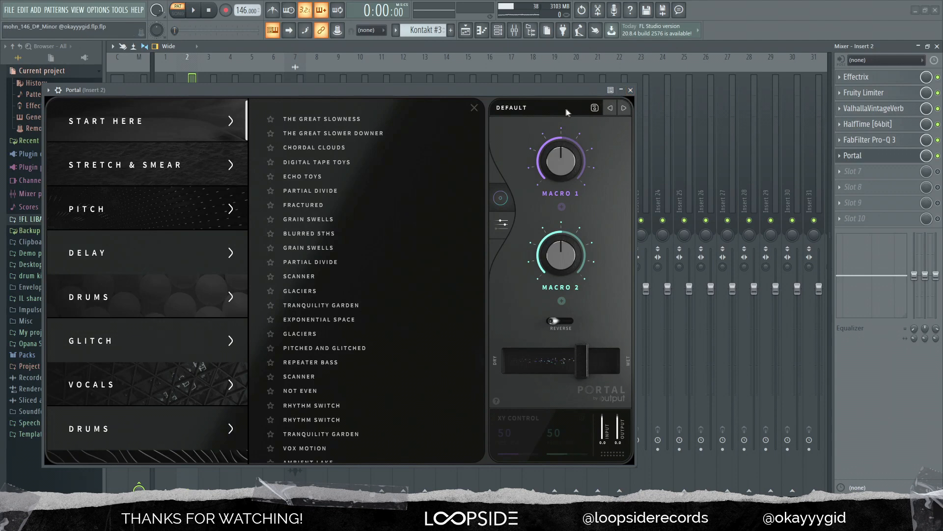
{"action": "left_click", "coordinate": [630, 90]}
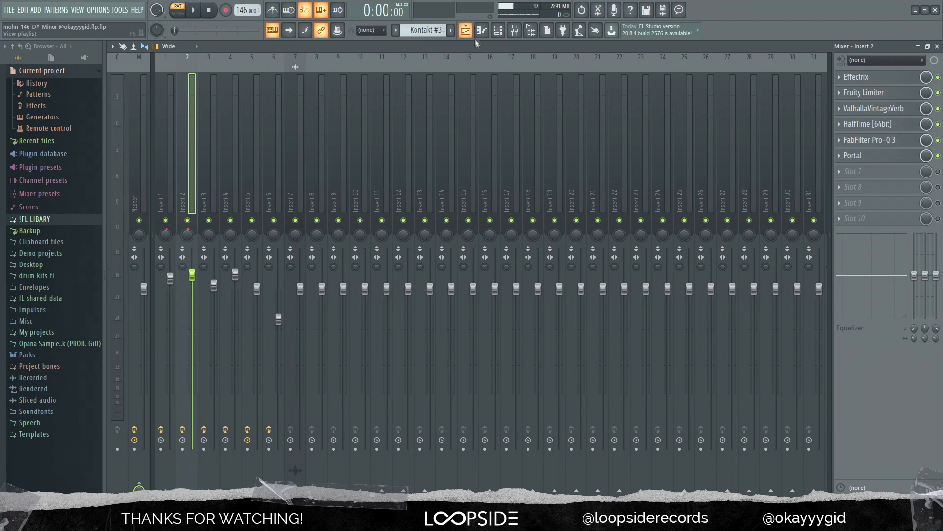
Open the Kontakt #6 pattern from Track 4 in the piano roll and play it through
{"action": "left_click", "coordinate": [466, 30]}
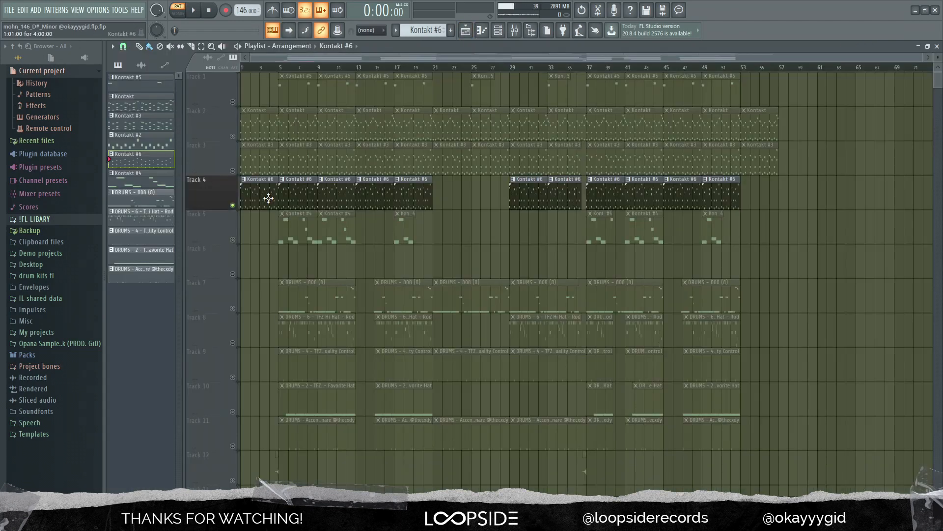
{"action": "double_click", "coordinate": [238, 198]}
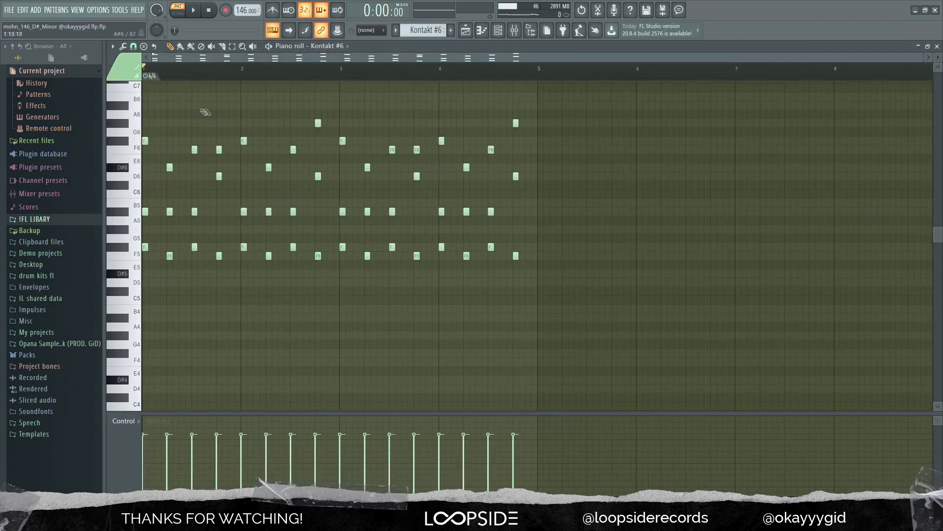
{"action": "key", "text": "space"}
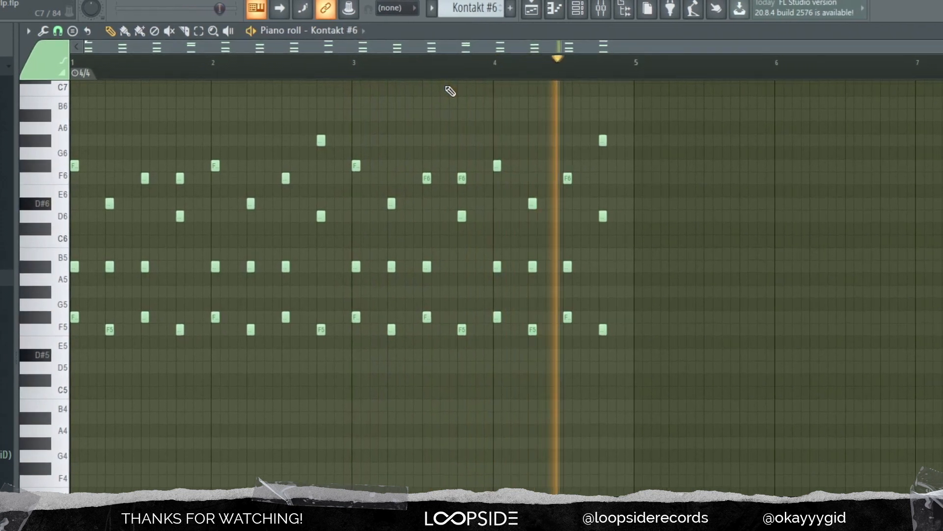
{"action": "key", "text": "space"}
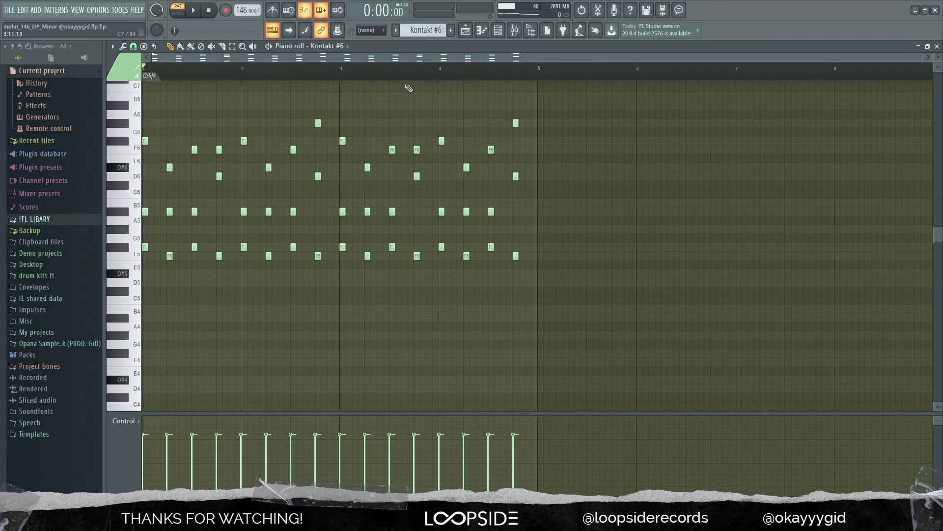
Show the Kontakt #6 instrument window and move it so the loaded instrument can be examined
{"action": "left_click", "coordinate": [502, 33]}
{"action": "left_click", "coordinate": [273, 388]}
{"action": "left_click_drag", "start_coordinate": [452, 126], "coordinate": [443, 72]}
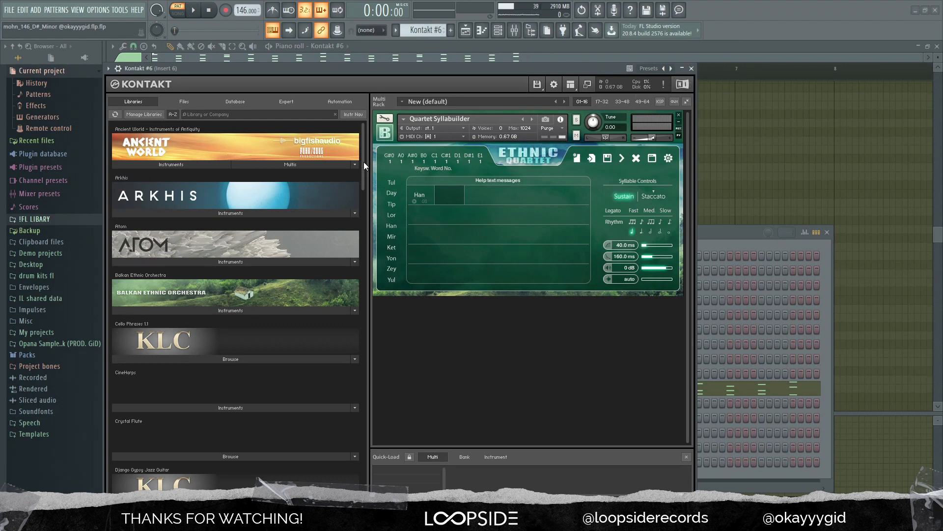
Close the Kontakt #6 instrument window and check the effects loaded on mixer Insert 1
{"action": "left_click", "coordinate": [691, 68]}
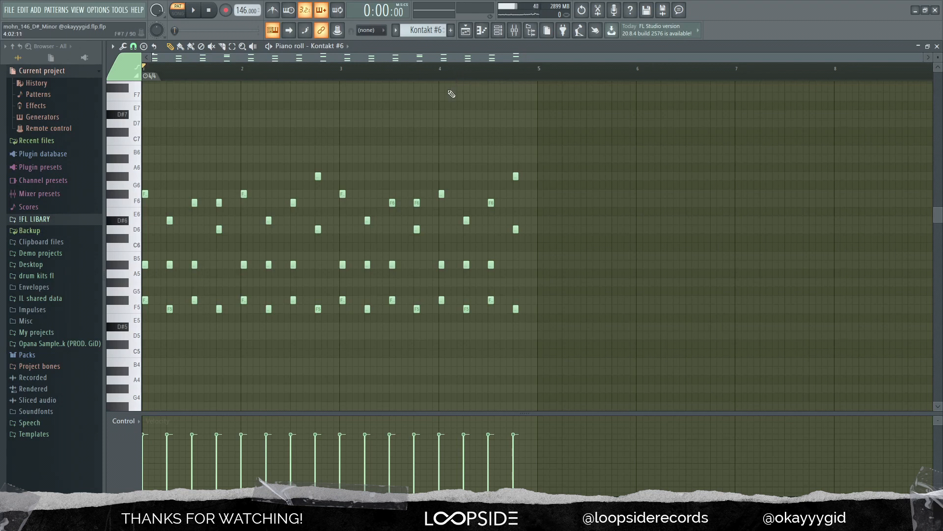
{"action": "key", "text": "F9"}
{"action": "left_click", "coordinate": [170, 163]}
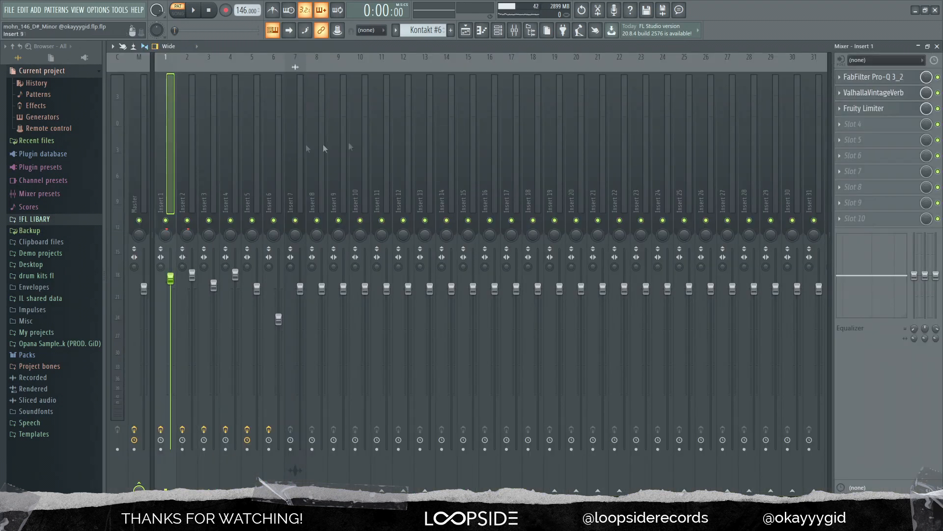
{"action": "left_click", "coordinate": [210, 155]}
{"action": "left_click", "coordinate": [162, 149]}
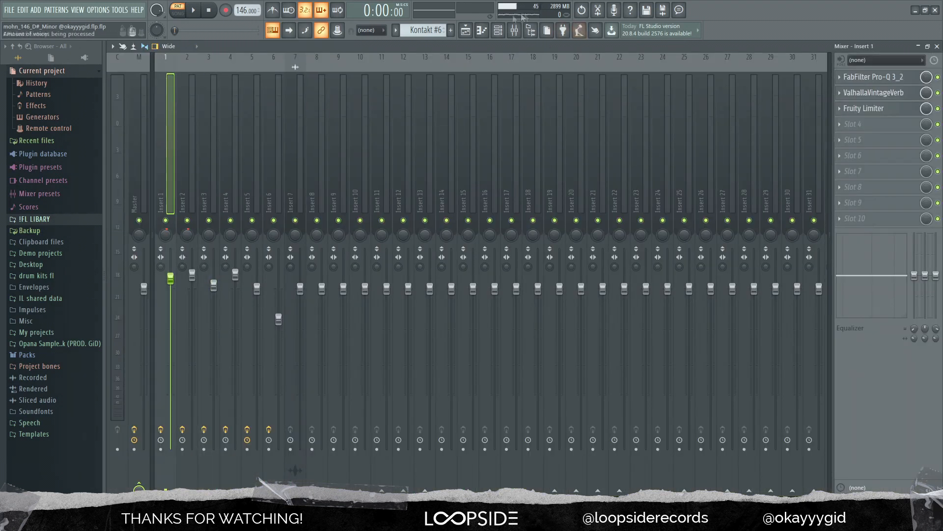
Open the Kontakt #5 pattern from Track 1 in the piano roll, show its instrument and play the pattern through
{"action": "key", "text": "F5"}
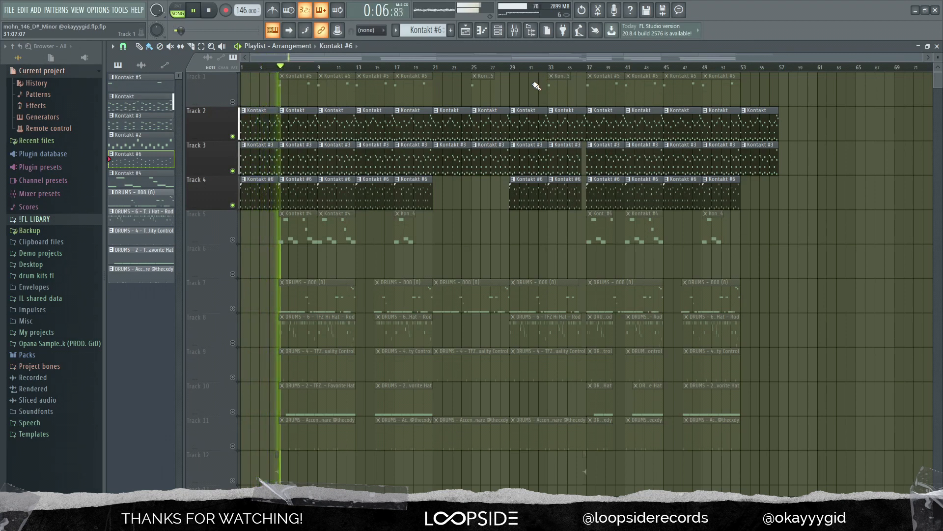
{"action": "key", "text": "space"}
{"action": "double_click", "coordinate": [302, 91]}
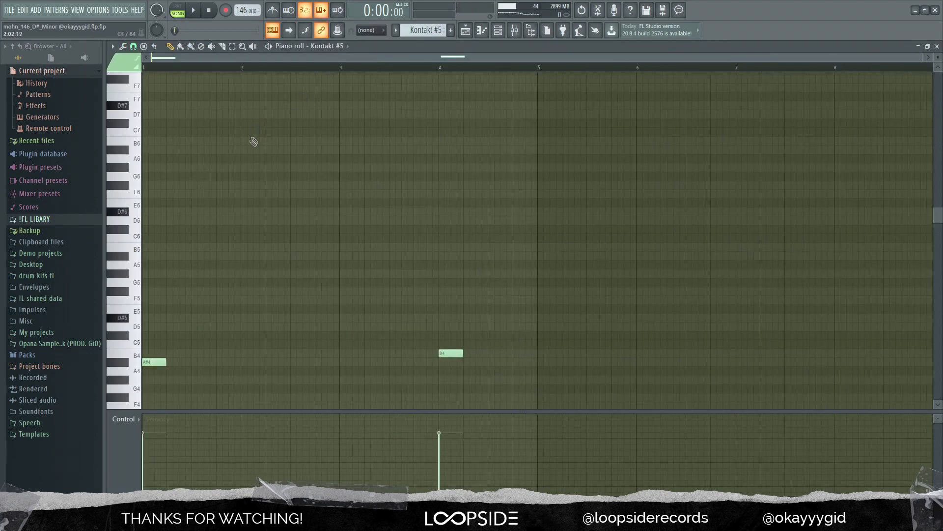
{"action": "scroll", "coordinate": [241, 144], "scroll_direction": "down", "scroll_amount": 6}
{"action": "left_click", "coordinate": [497, 31]}
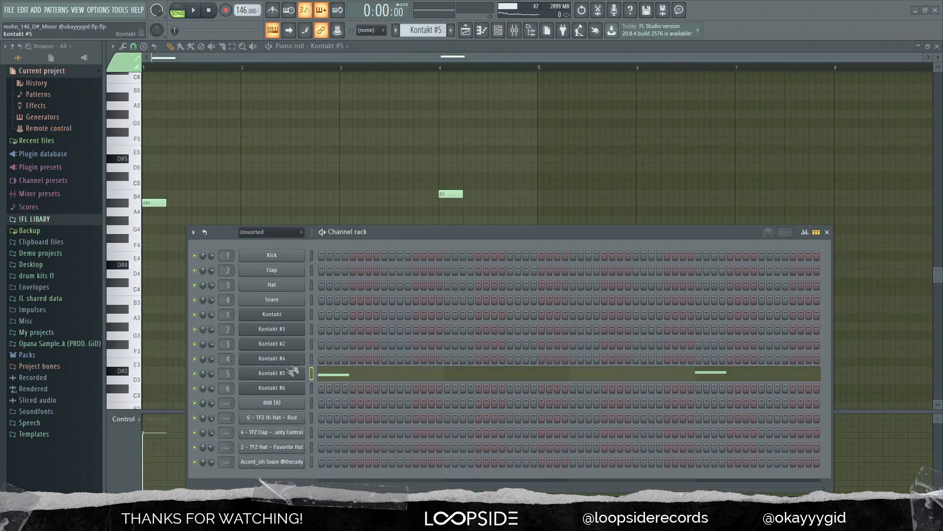
{"action": "left_click", "coordinate": [284, 377]}
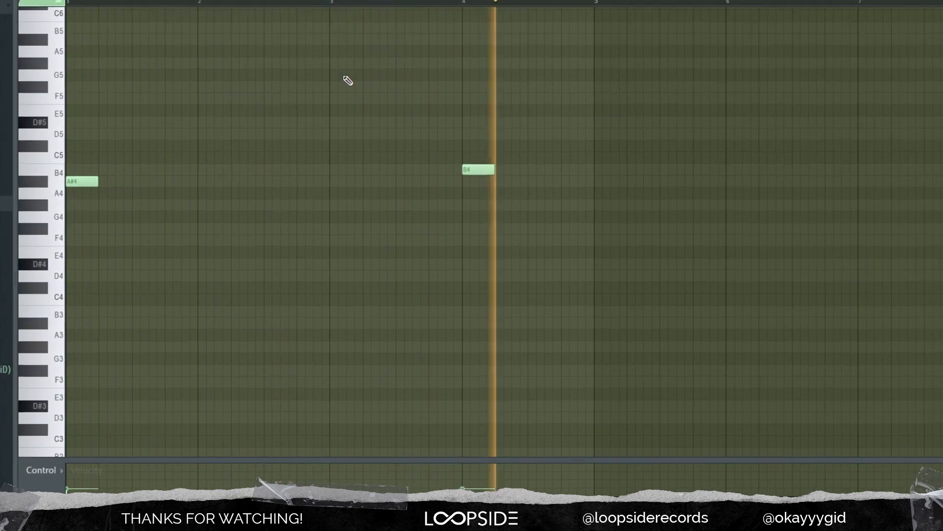
{"action": "key", "text": "space"}
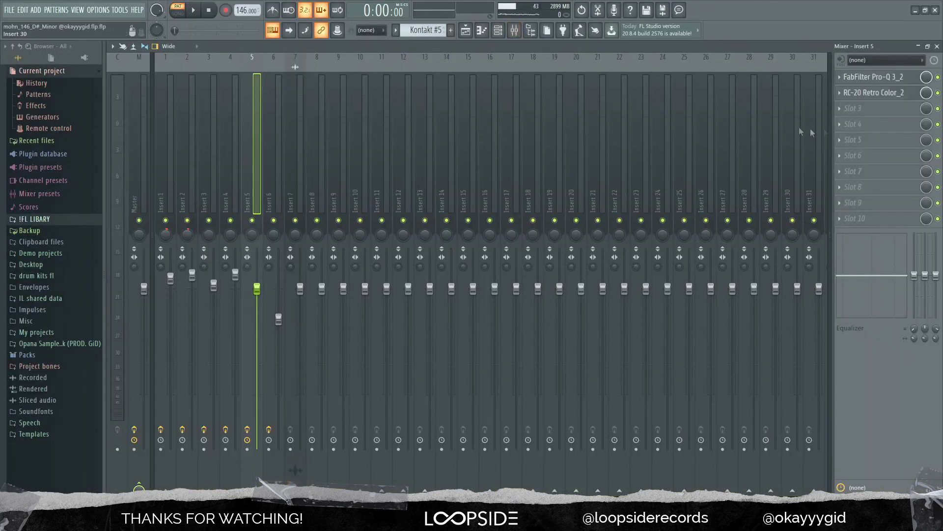
Inspect the FabFilter Pro-Q 3 low cut during playback and the RC-20 Retro Color settings on mixer Insert 5
{"action": "left_click", "coordinate": [874, 77]}
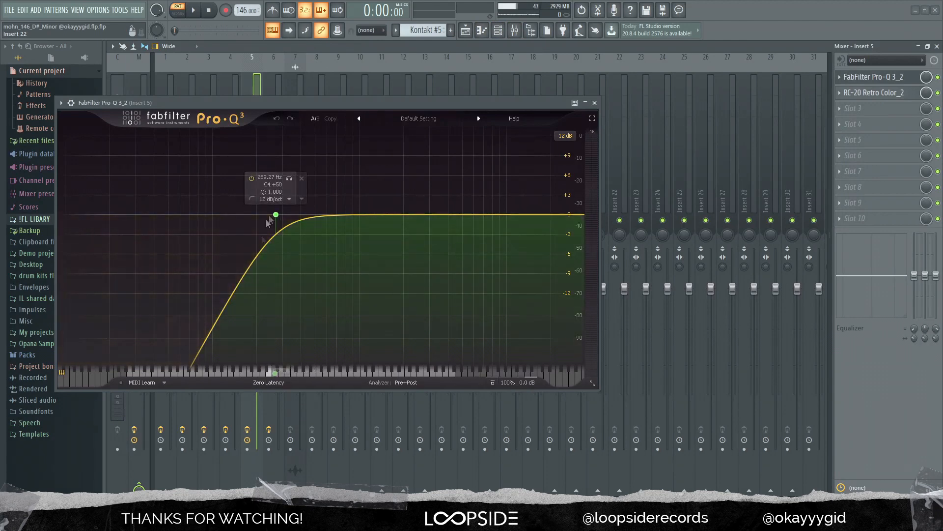
{"action": "key", "text": "space"}
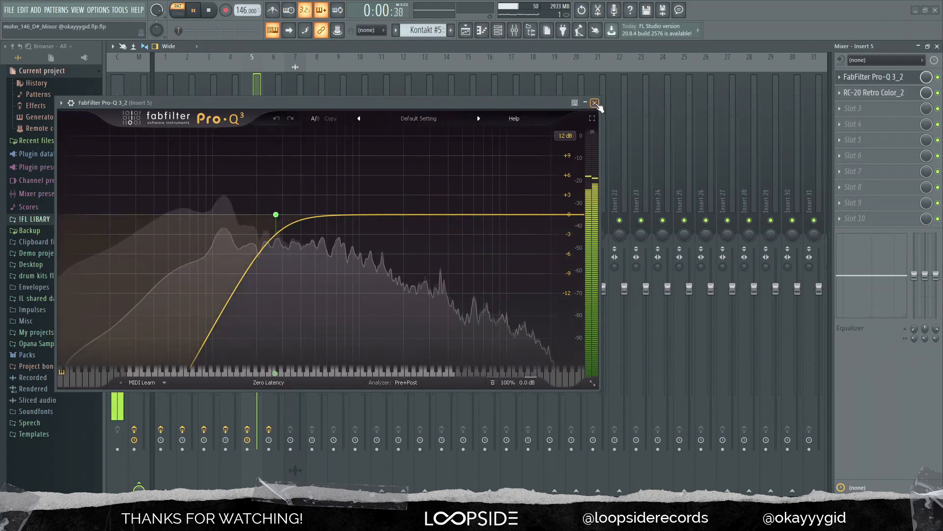
{"action": "left_click", "coordinate": [595, 102]}
{"action": "key", "text": "space"}
{"action": "left_click", "coordinate": [874, 92]}
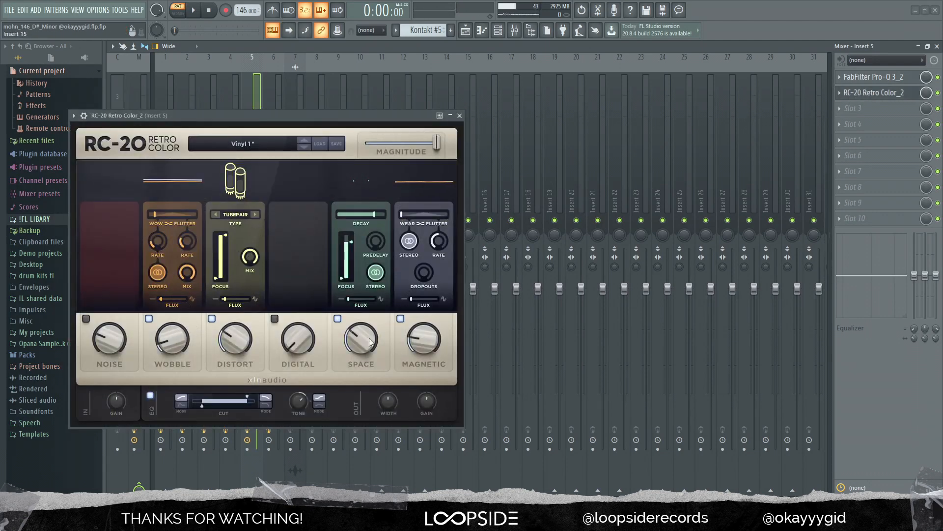
{"action": "mouse_move", "coordinate": [355, 348]}
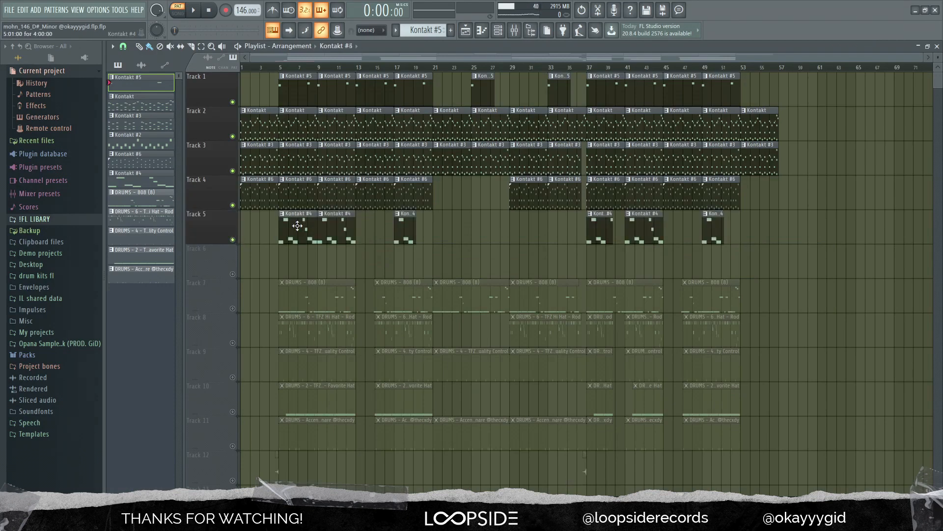
Open the Kontakt #4 pattern from Track 5 in the piano roll and show its instrument
{"action": "double_click", "coordinate": [279, 216]}
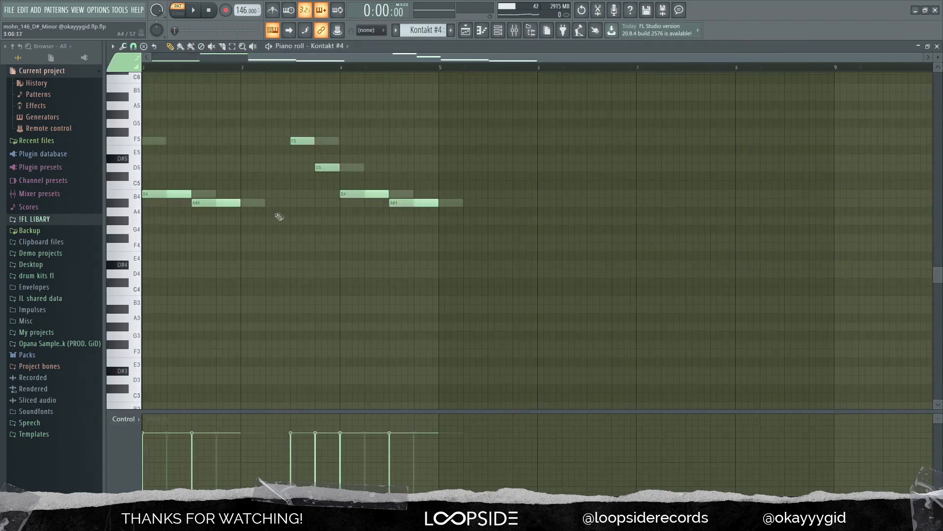
{"action": "key", "text": "F6"}
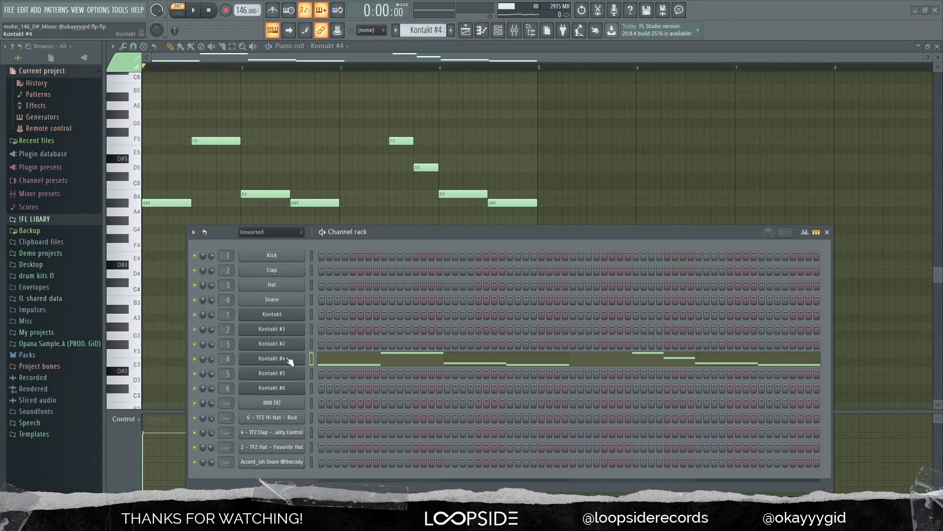
{"action": "left_click", "coordinate": [289, 361]}
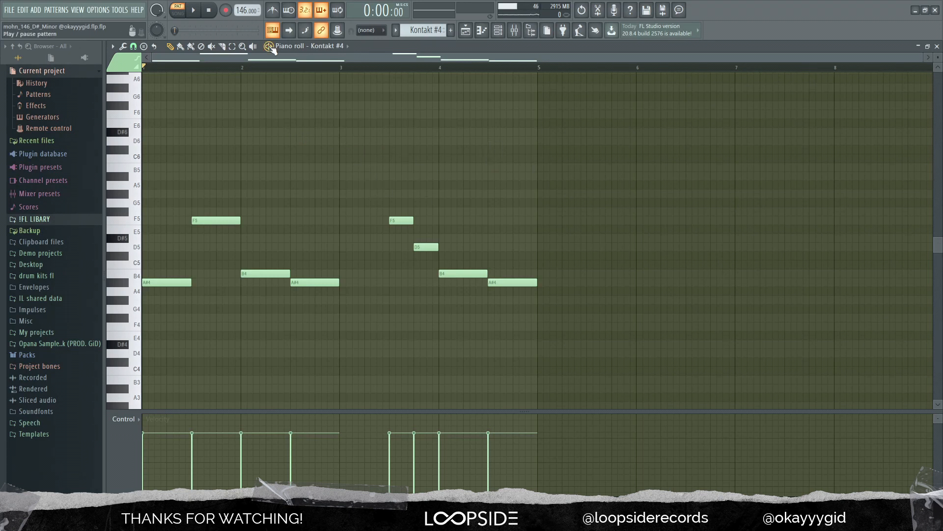
Play the Kontakt #4 pattern and select both B4 and A#4 note pairs to highlight the repetition
{"action": "key", "text": "space"}
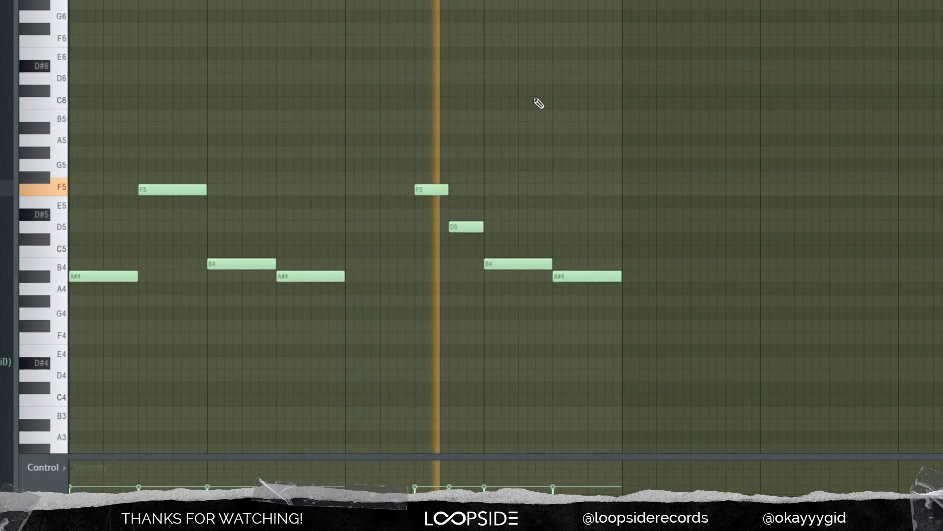
{"action": "key", "text": "space"}
{"action": "left_click_drag", "start_coordinate": [231, 250], "coordinate": [357, 309]}
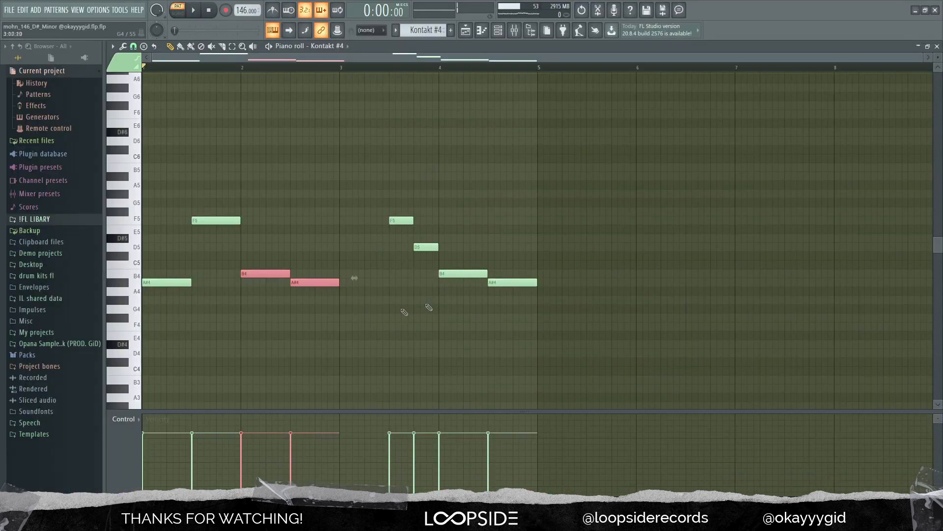
{"action": "left_click_drag", "start_coordinate": [531, 224], "coordinate": [631, 310]}
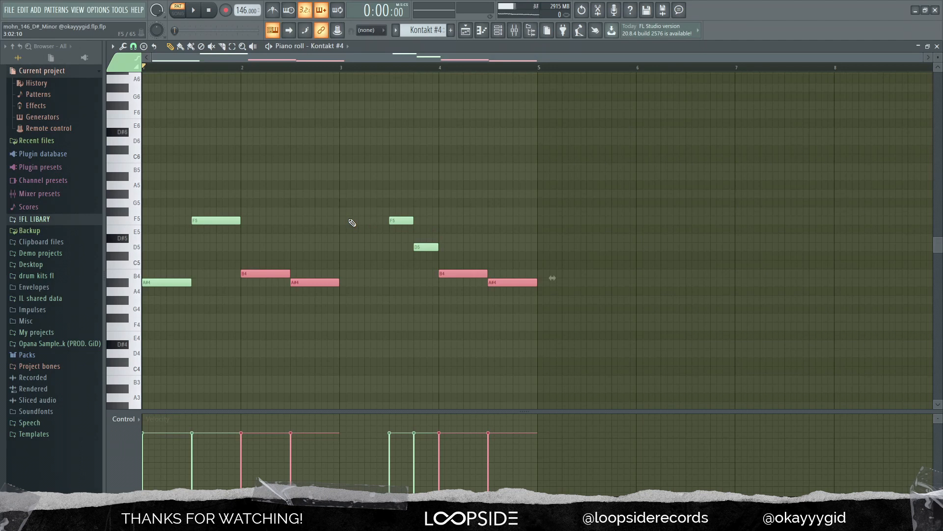
Open the DRUMS - 808 (8) pattern from Track 7 in the piano roll and listen to it
{"action": "key", "text": "F5"}
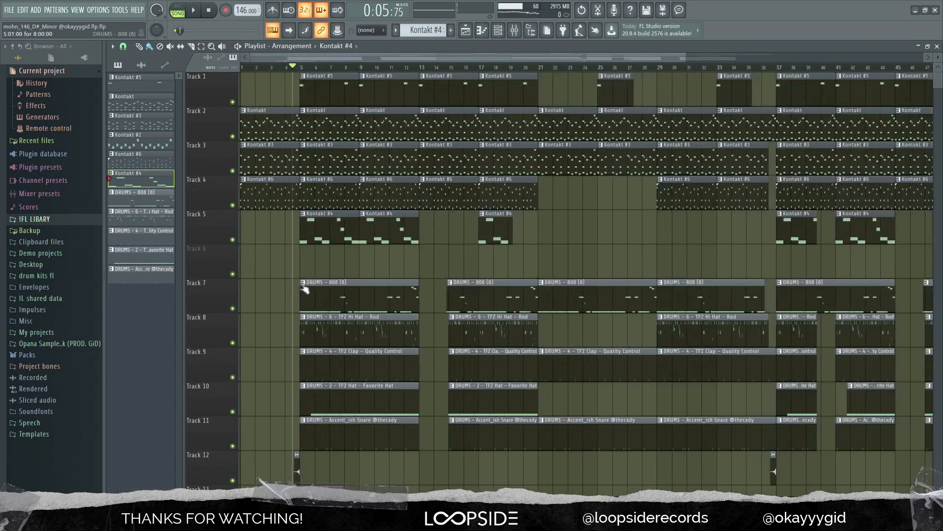
{"action": "scroll", "coordinate": [303, 280], "scroll_direction": "down", "scroll_amount": 2}
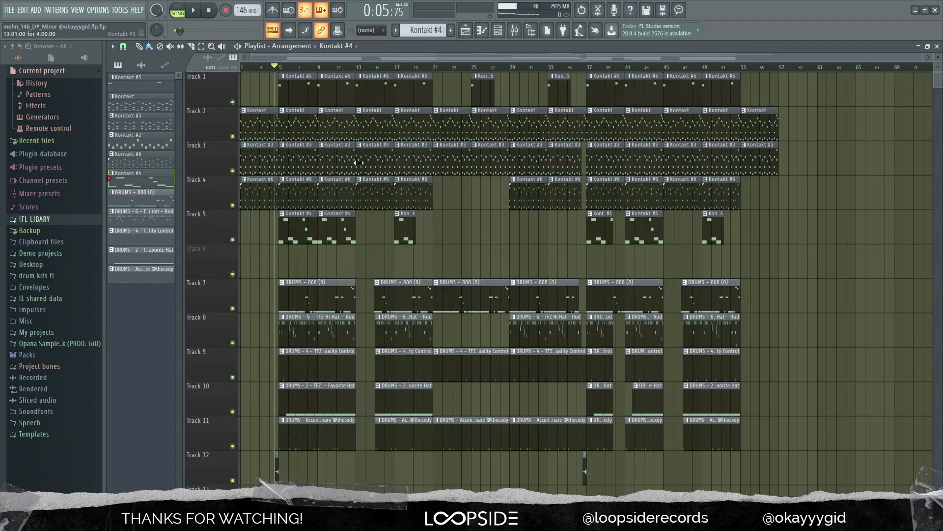
{"action": "scroll", "coordinate": [255, 263], "scroll_direction": "up", "scroll_amount": 2}
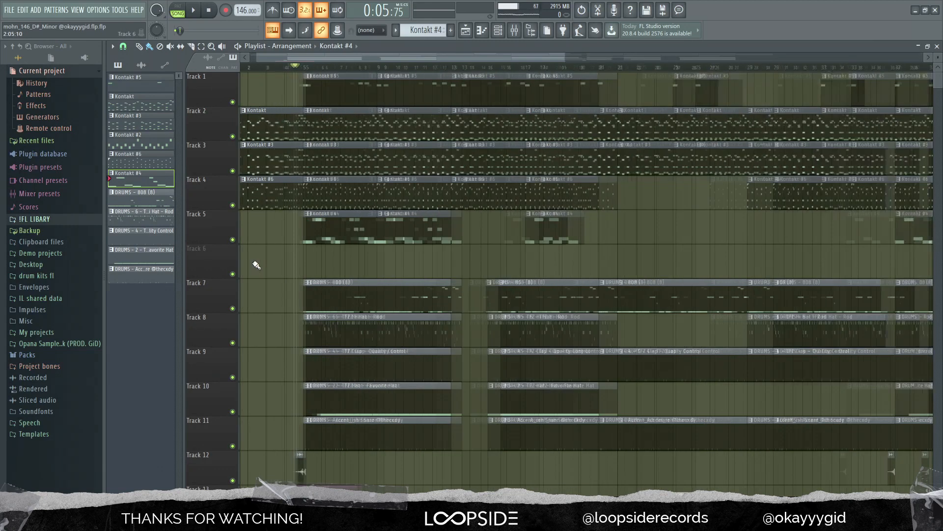
{"action": "double_click", "coordinate": [326, 283]}
{"action": "scroll", "coordinate": [315, 270], "scroll_direction": "down", "scroll_amount": 2}
{"action": "scroll", "coordinate": [274, 242], "scroll_direction": "up", "scroll_amount": 3}
{"action": "scroll", "coordinate": [279, 254], "scroll_direction": "down", "scroll_amount": 2}
{"action": "scroll", "coordinate": [344, 261], "scroll_direction": "up", "scroll_amount": 3}
{"action": "scroll", "coordinate": [433, 266], "scroll_direction": "down", "scroll_amount": 2}
{"action": "key", "text": "space"}
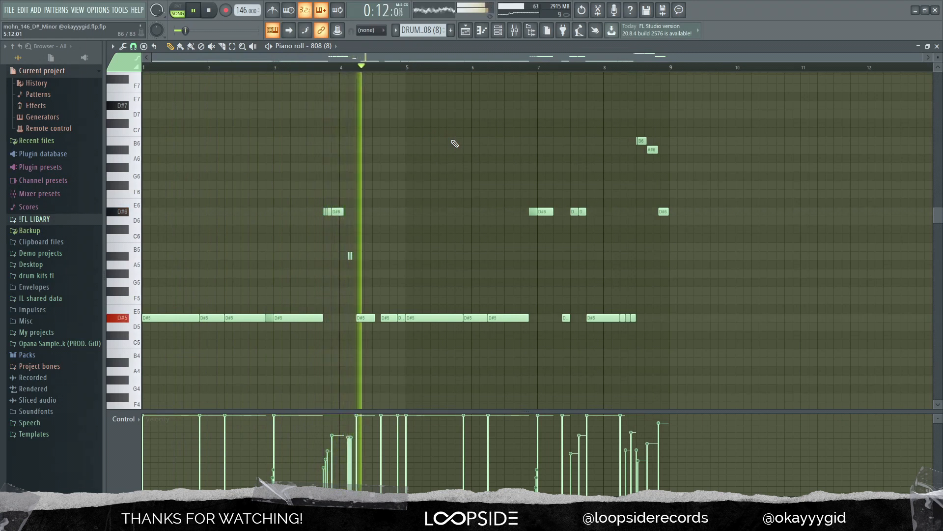
{"action": "key", "text": "space"}
Highlight the first three D#5 notes and the rapid D#5 roll before bar 3 of the 808 pattern, and play the roll
{"action": "left_click_drag", "start_coordinate": [266, 288], "coordinate": [112, 354]}
{"action": "key", "text": "ctrl+s"}
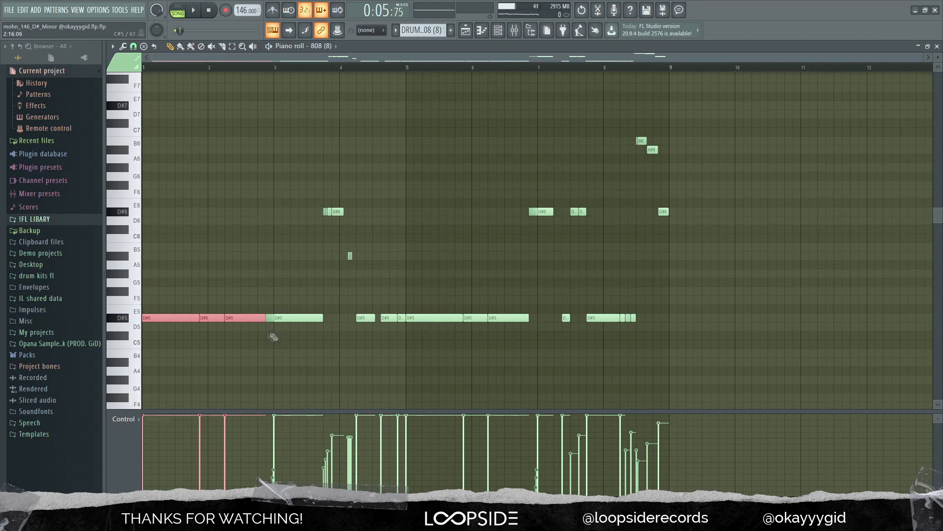
{"action": "scroll", "coordinate": [268, 355], "scroll_direction": "up", "scroll_amount": 5}
{"action": "left_click_drag", "start_coordinate": [262, 297], "coordinate": [295, 344]}
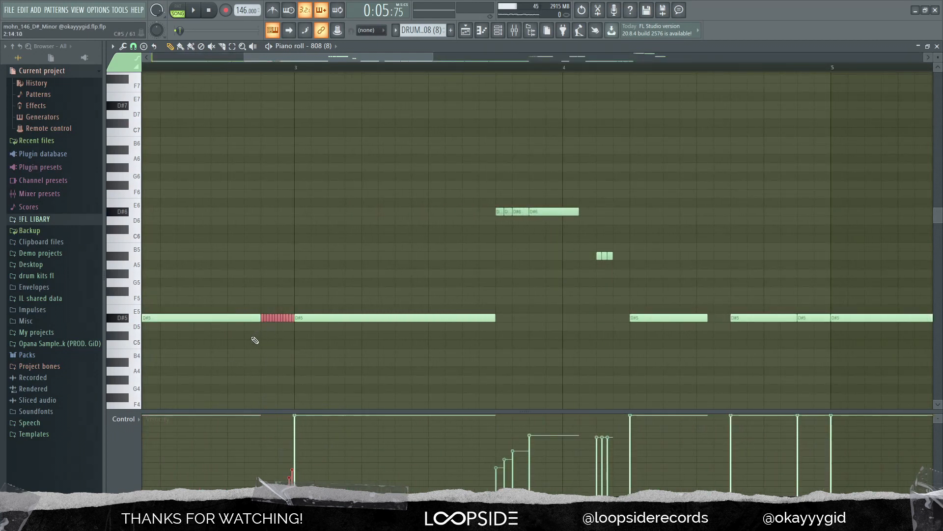
{"action": "scroll", "coordinate": [271, 329], "scroll_direction": "up", "scroll_amount": 4}
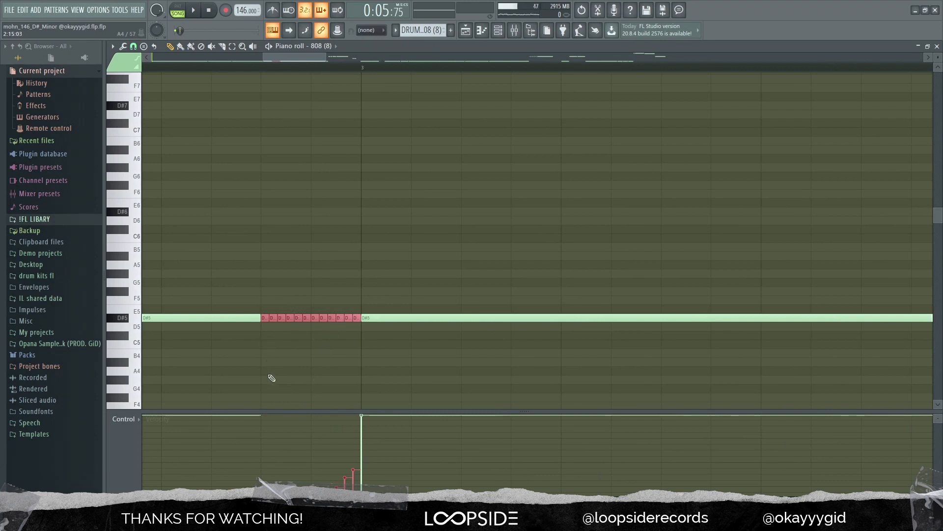
{"action": "key", "text": "space"}
{"action": "key", "text": "space"}
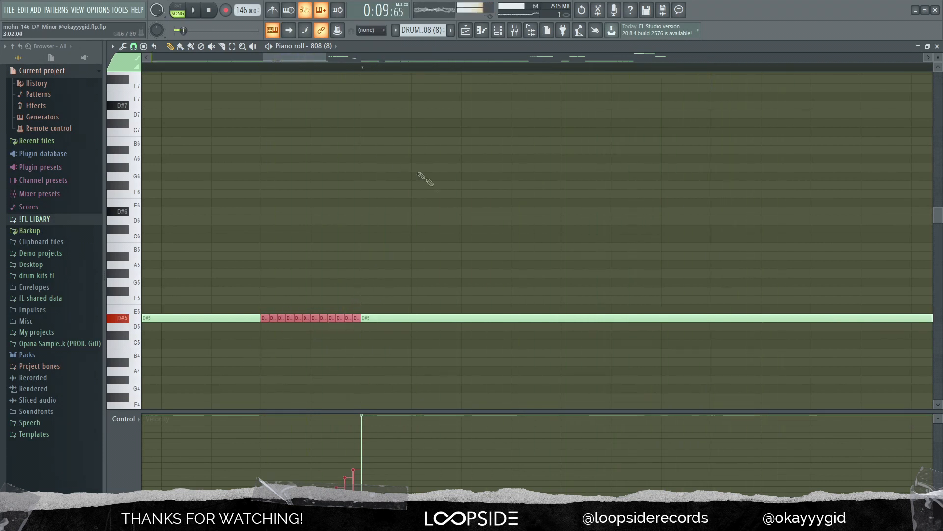
Set the piano roll snap to 1/6 step while viewing the short D#6 and A#5 notes around bar 4
{"action": "scroll", "coordinate": [442, 196], "scroll_direction": "down", "scroll_amount": 5}
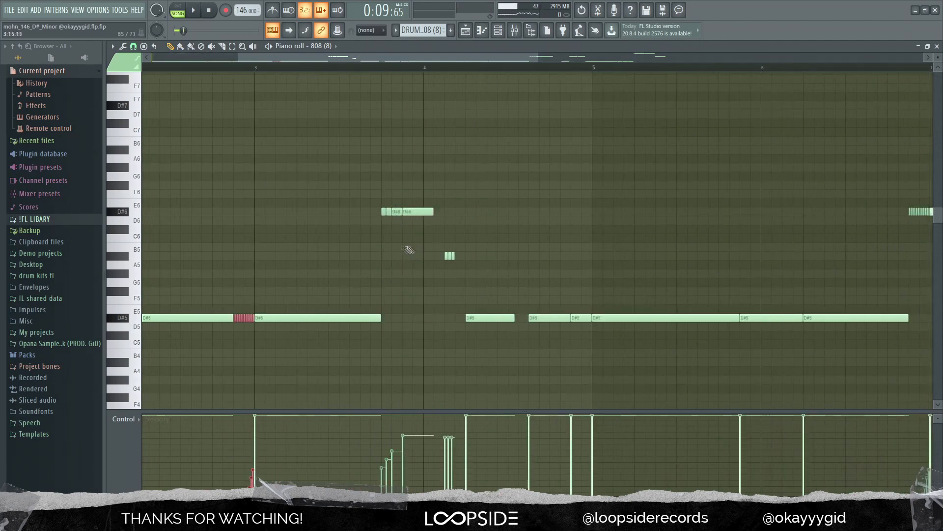
{"action": "scroll", "coordinate": [409, 249], "scroll_direction": "up", "scroll_amount": 3}
{"action": "left_click", "coordinate": [133, 46]}
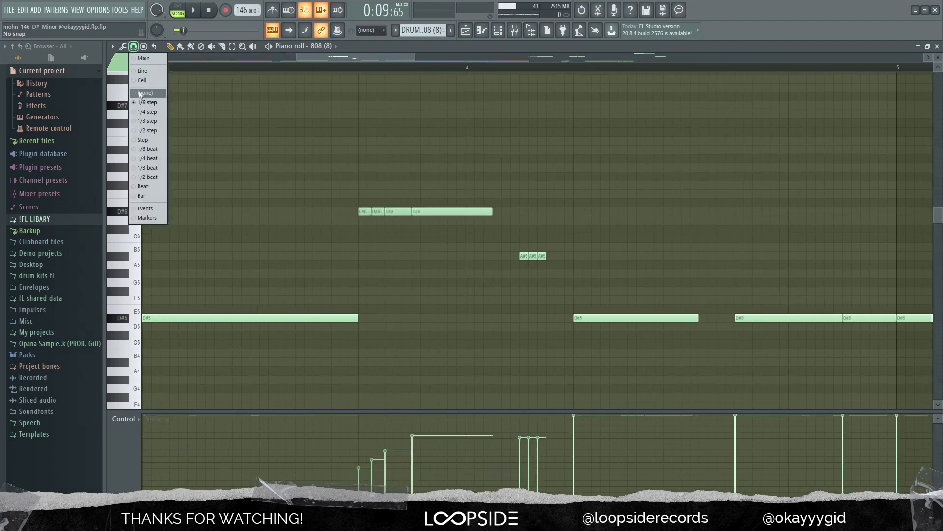
{"action": "left_click", "coordinate": [147, 105]}
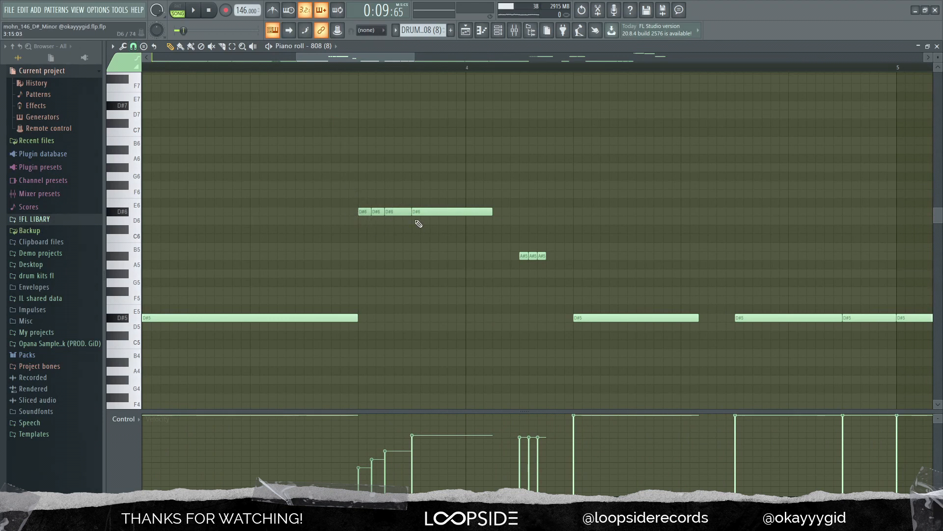
Play the 808 pattern from just before bar 4 to hear the D#6 and A#5 notes
{"action": "scroll", "coordinate": [445, 231], "scroll_direction": "down", "scroll_amount": 3}
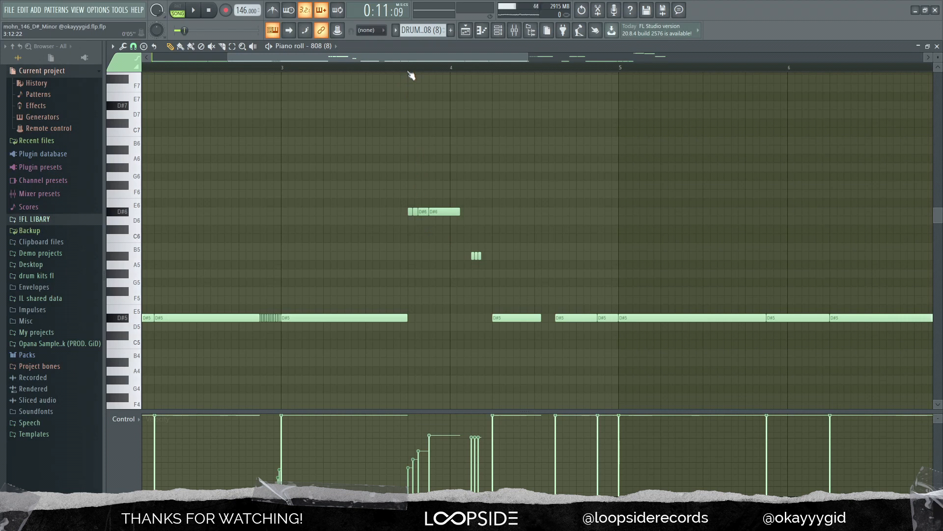
{"action": "key", "text": "space"}
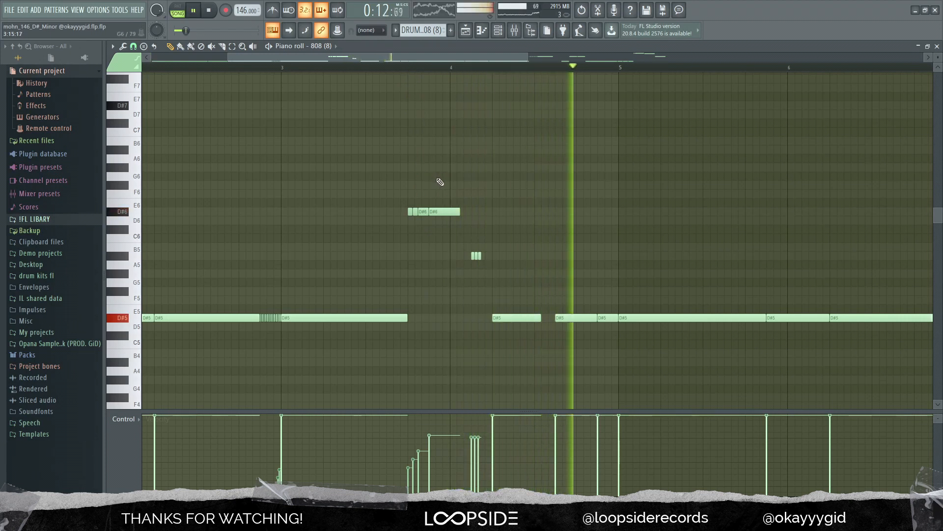
{"action": "key", "text": "space"}
{"action": "scroll", "coordinate": [560, 221], "scroll_direction": "down", "scroll_amount": 3}
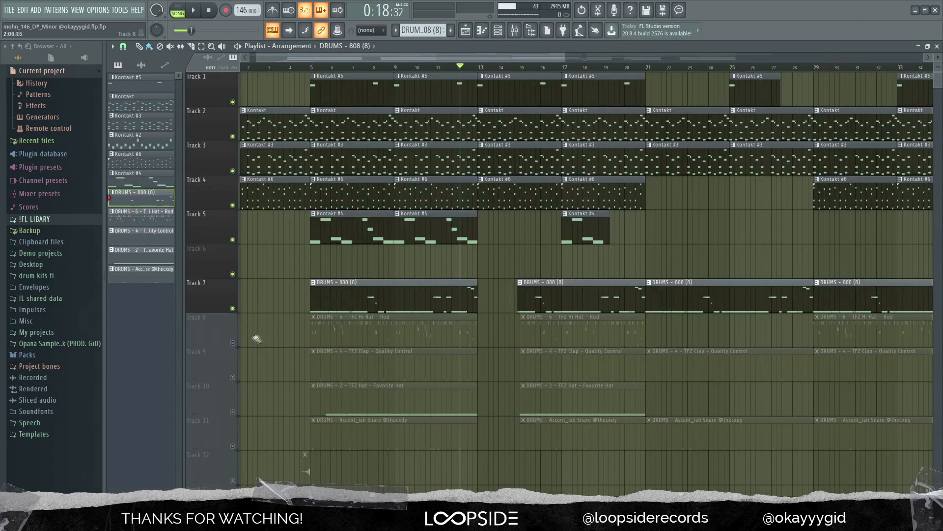
Unmute the hi-hat on Track 8 and, with the playlist snap set to Beat, move the playhead to bar 5
{"action": "left_click", "coordinate": [233, 342]}
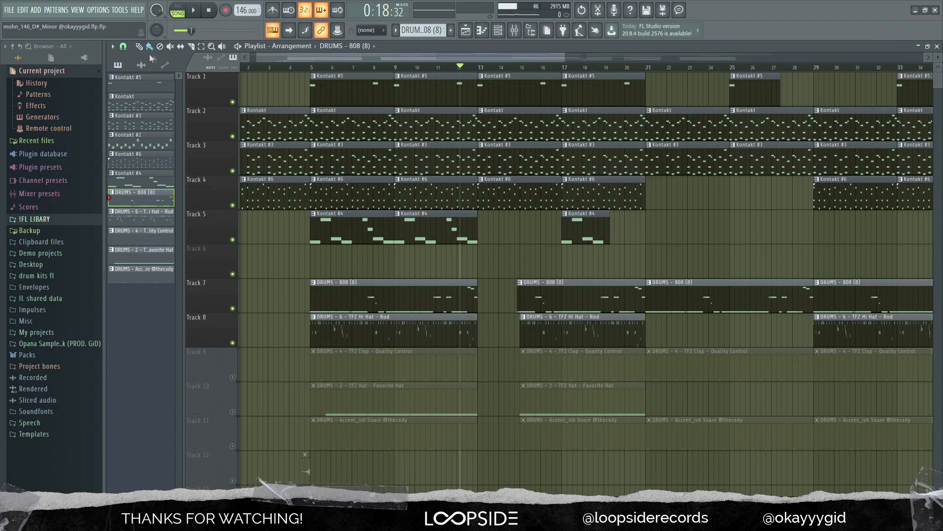
{"action": "left_click", "coordinate": [123, 46]}
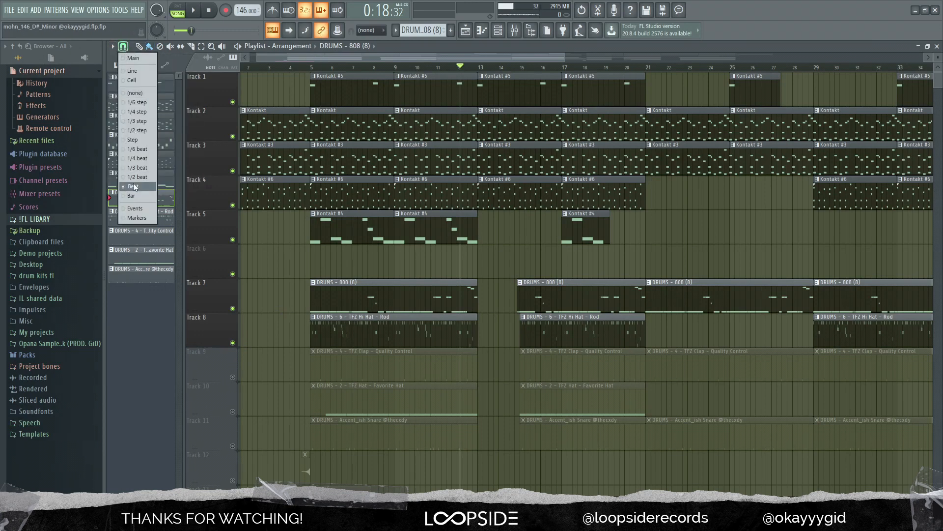
{"action": "left_click", "coordinate": [134, 187]}
{"action": "left_click", "coordinate": [312, 67]}
{"action": "scroll", "coordinate": [315, 252], "scroll_direction": "up", "scroll_amount": 3}
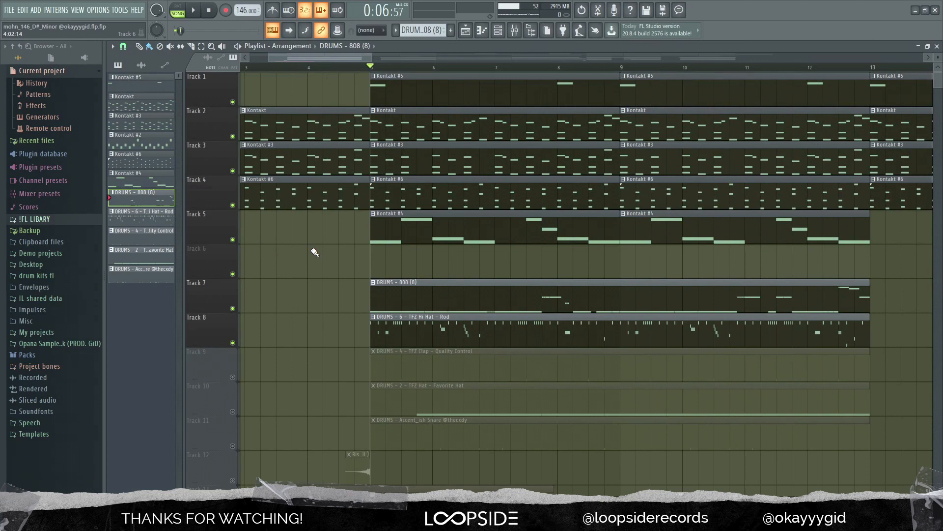
Review the 808 pattern's notes, then play the arrangement from bar 5 with the 808 and hi-hat
{"action": "double_click", "coordinate": [420, 295]}
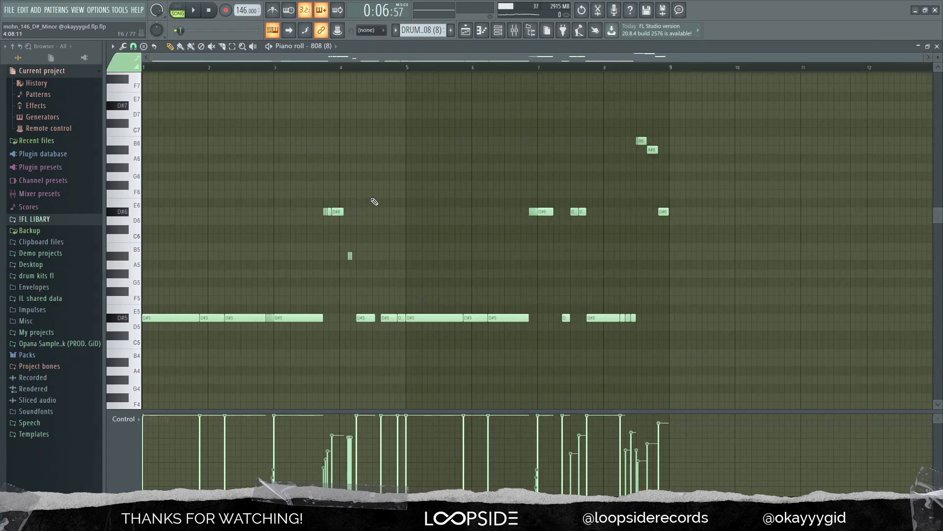
{"action": "left_click", "coordinate": [466, 31]}
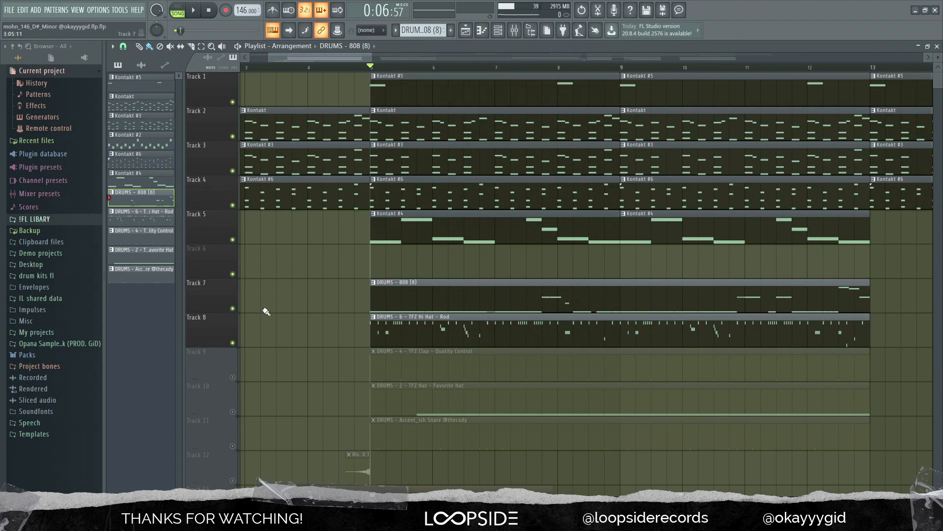
{"action": "scroll", "coordinate": [540, 261], "scroll_direction": "down", "scroll_amount": 5}
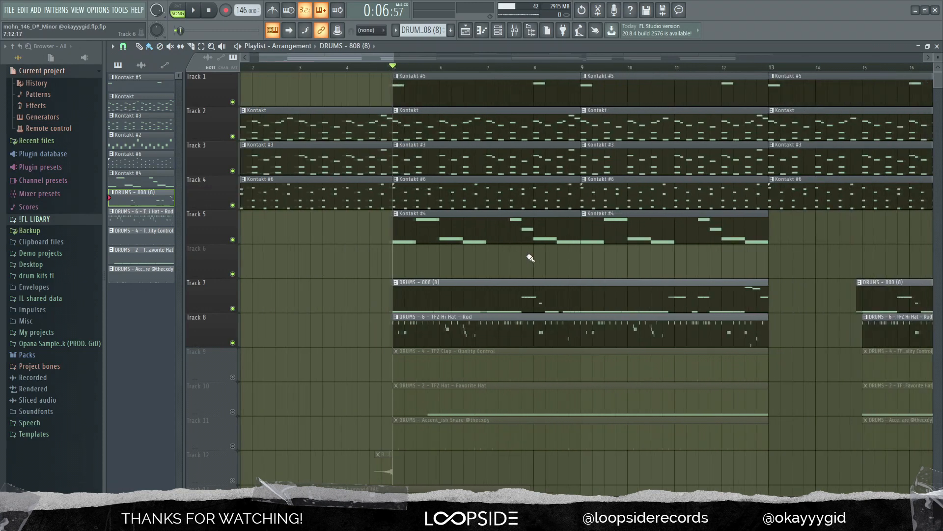
{"action": "key", "text": "space"}
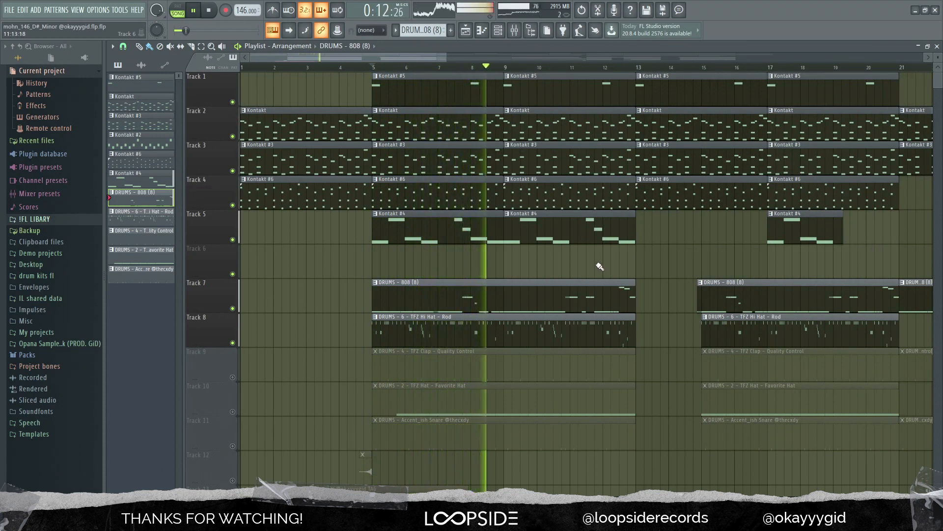
{"action": "key", "text": "space"}
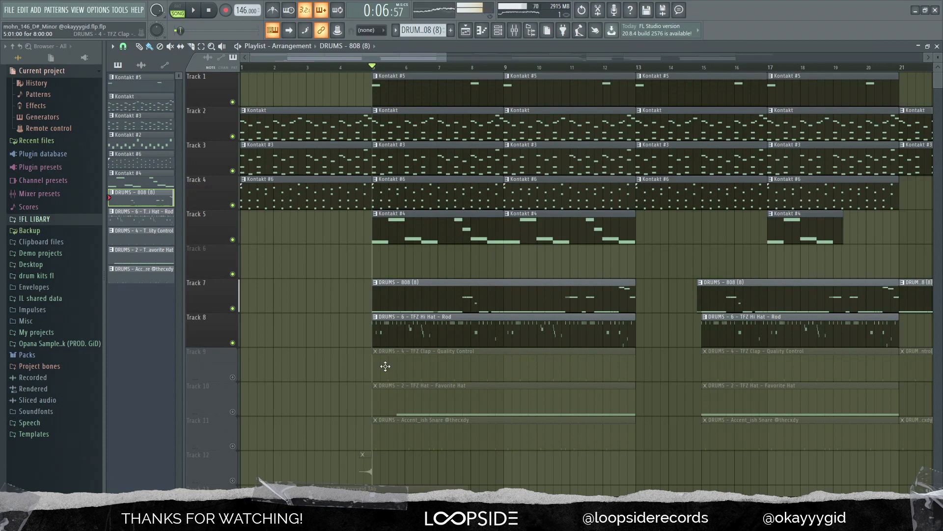
Unmute the TFZ Clap - Quality Control on Track 9, view its pattern's notes and play the arrangement from bar 5
{"action": "left_click", "coordinate": [232, 377]}
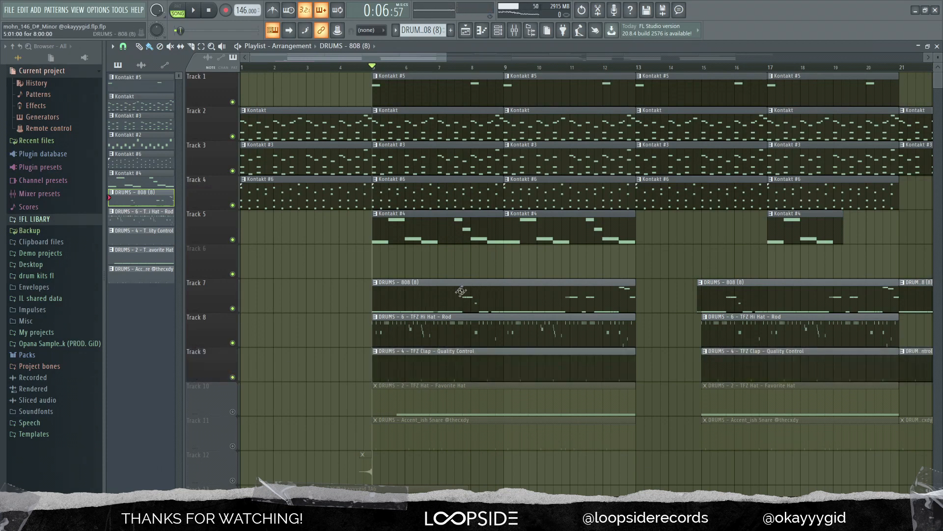
{"action": "double_click", "coordinate": [408, 366]}
{"action": "key", "text": "space"}
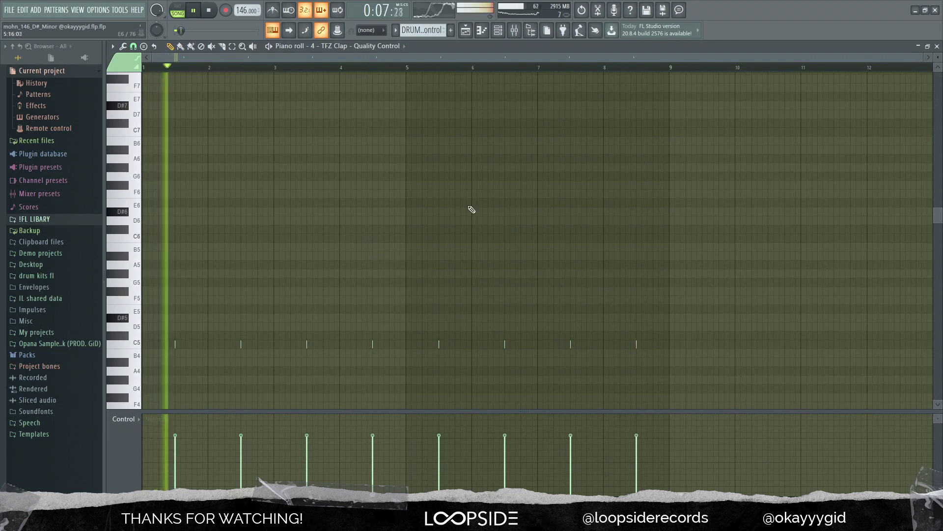
{"action": "left_click", "coordinate": [467, 36]}
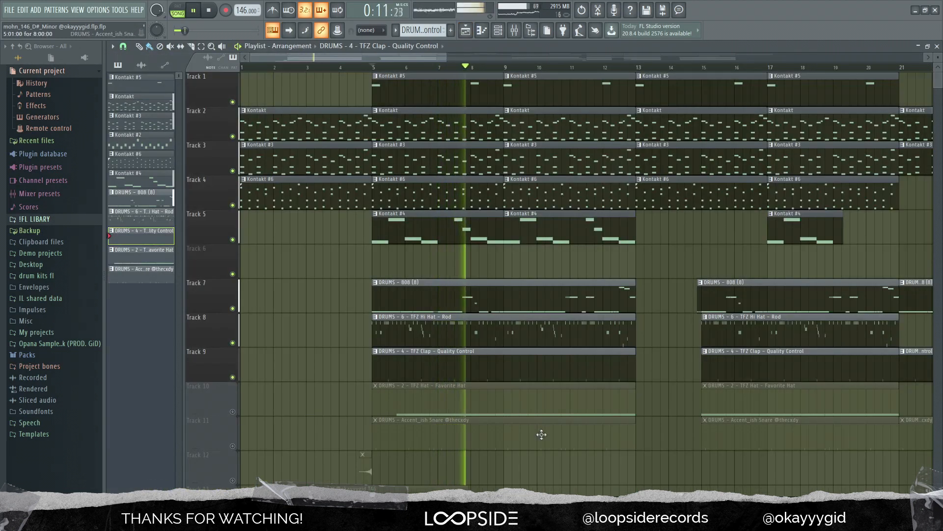
{"action": "key", "text": "space"}
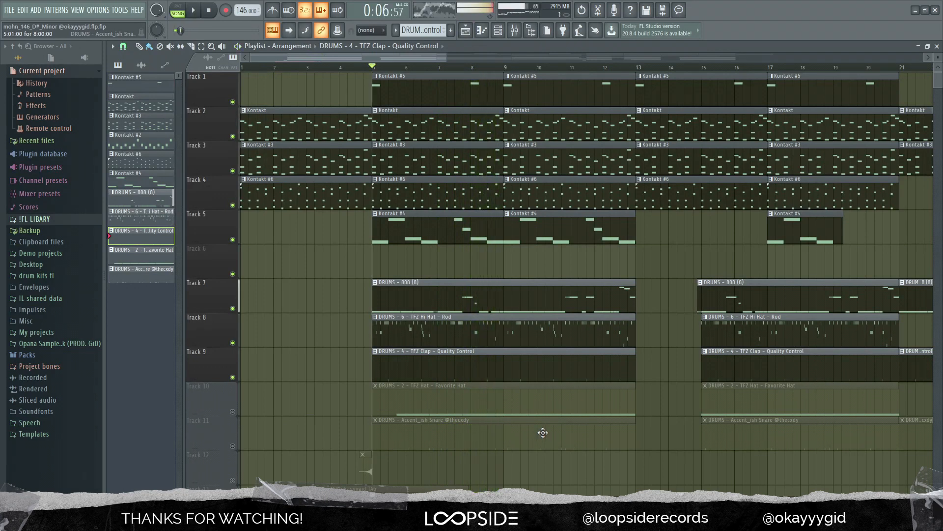
Open the TFZ Hi Hat - Rod pattern, highlight all its C5 notes and examine the hits and rolls in the first bars
{"action": "double_click", "coordinate": [422, 326]}
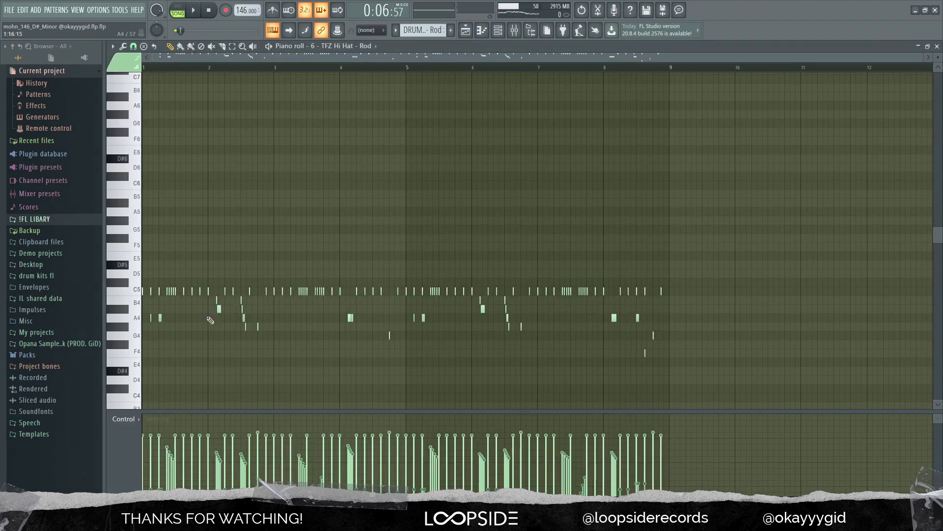
{"action": "double_click", "coordinate": [122, 296]}
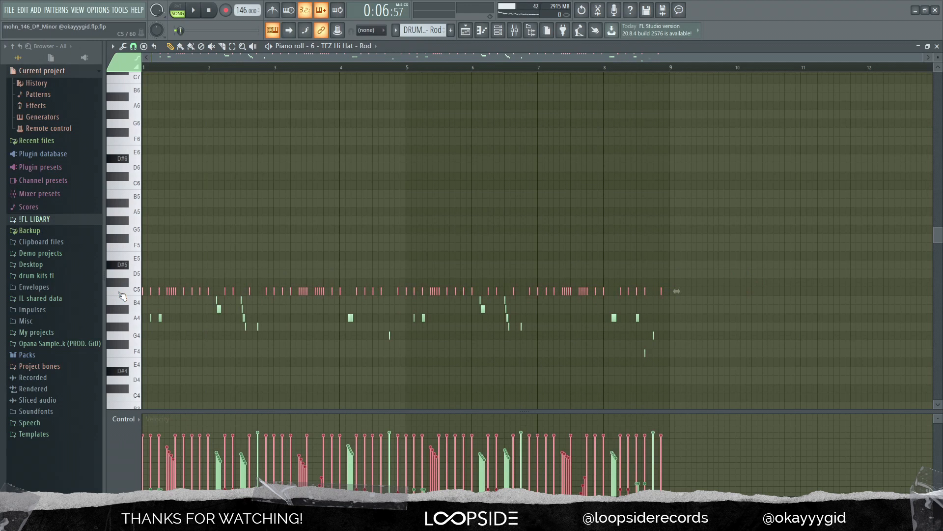
{"action": "left_click", "coordinate": [505, 258]}
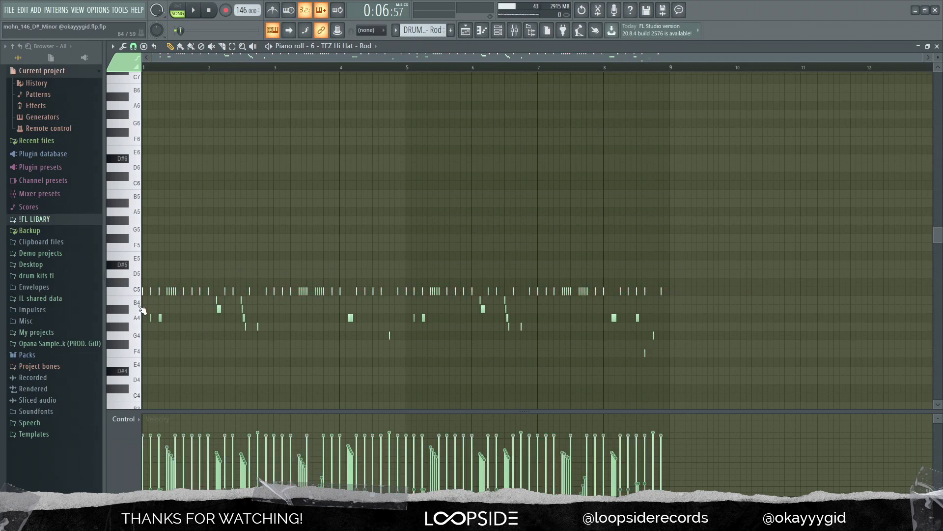
{"action": "scroll", "coordinate": [141, 309], "scroll_direction": "up", "scroll_amount": 1}
{"action": "scroll", "coordinate": [141, 322], "scroll_direction": "up", "scroll_amount": 6}
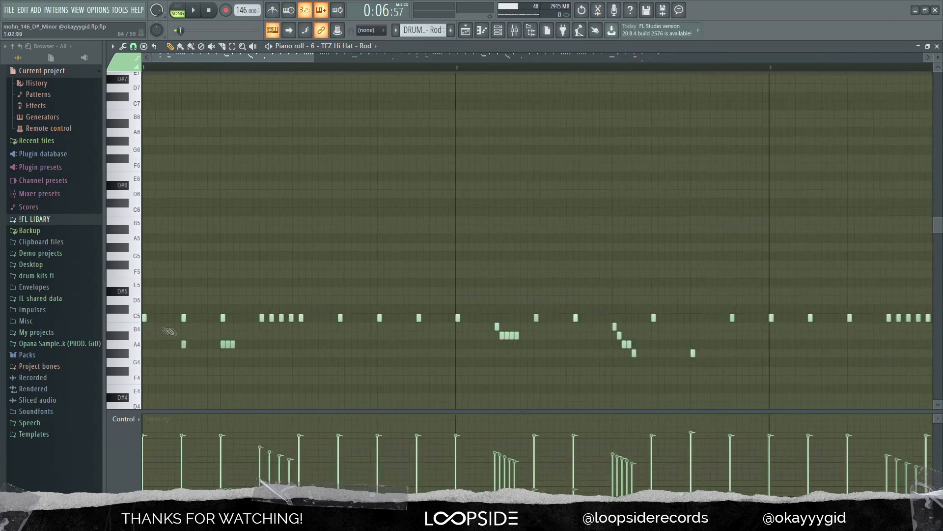
{"action": "scroll", "coordinate": [298, 348], "scroll_direction": "down", "scroll_amount": 5}
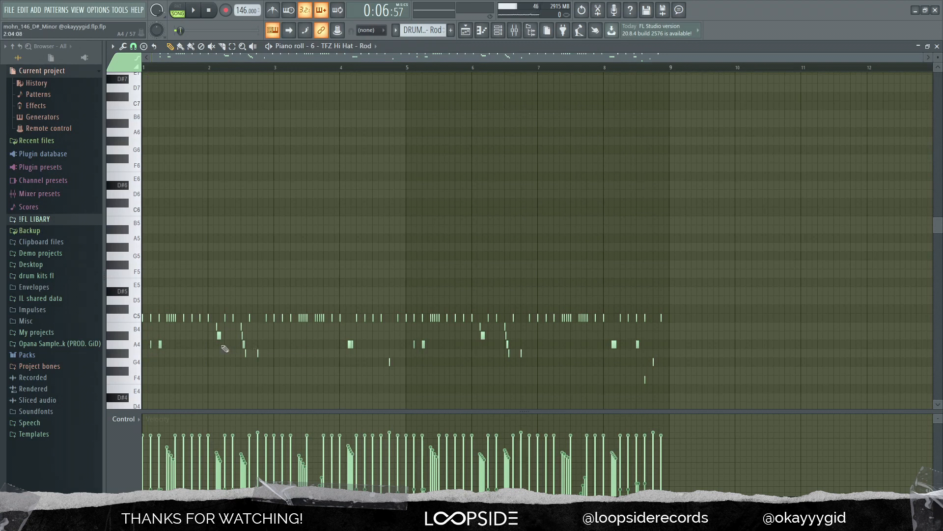
Highlight the descending pitched roll in bar 2 of the hi-hat pattern, play up to it and clear the selection
{"action": "left_click_drag", "start_coordinate": [234, 322], "coordinate": [253, 374]}
{"action": "key", "text": "space"}
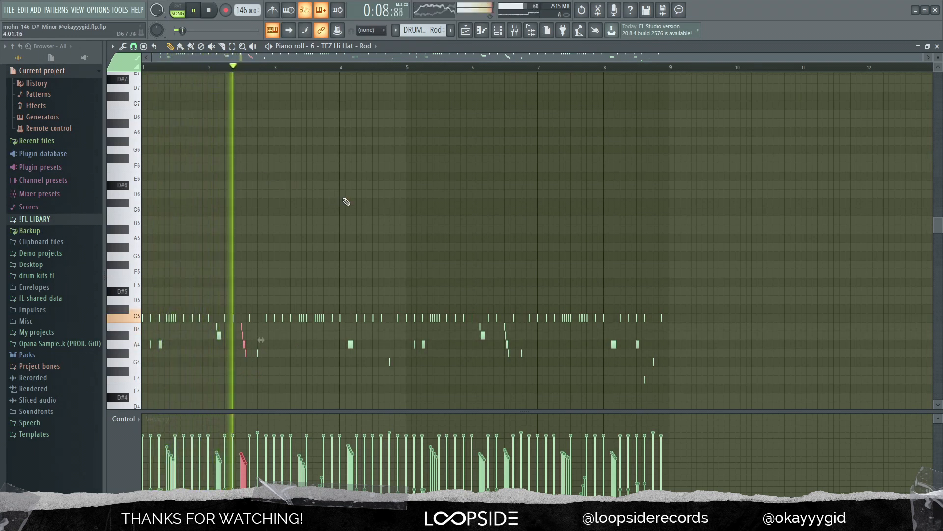
{"action": "key", "text": "space"}
{"action": "key", "text": "ctrl+d"}
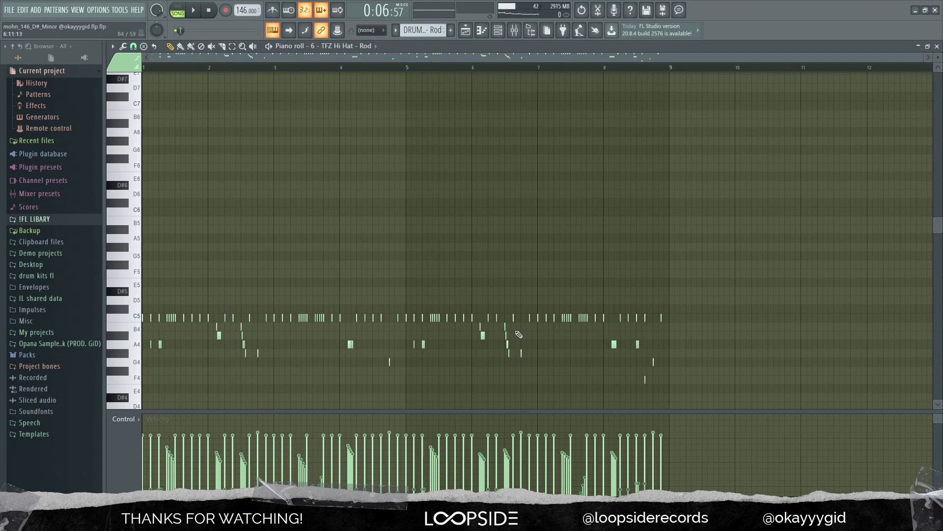
Slope the velocities of the descending hi-hat roll in bar 2 downward so each hit is quieter than the previous one
{"action": "scroll", "coordinate": [143, 322], "scroll_direction": "up", "scroll_amount": 5}
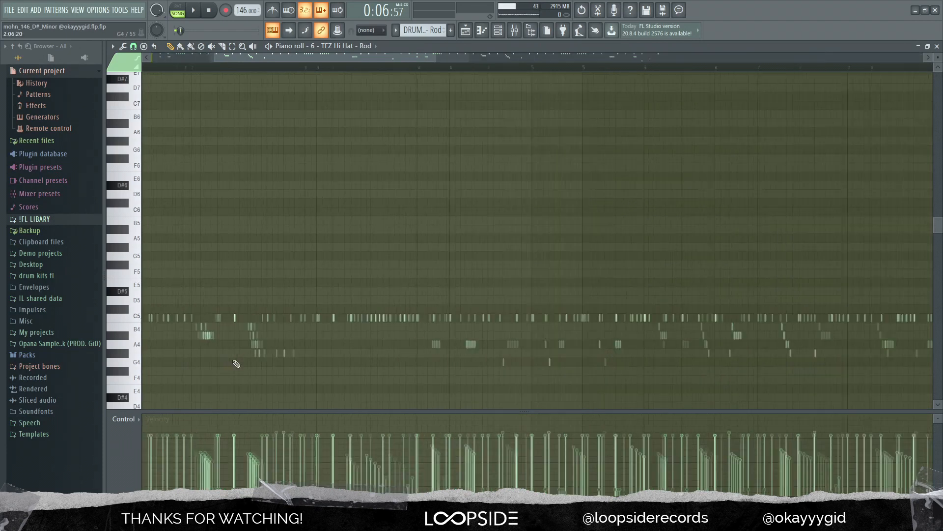
{"action": "left_click_drag", "start_coordinate": [252, 323], "coordinate": [301, 356]}
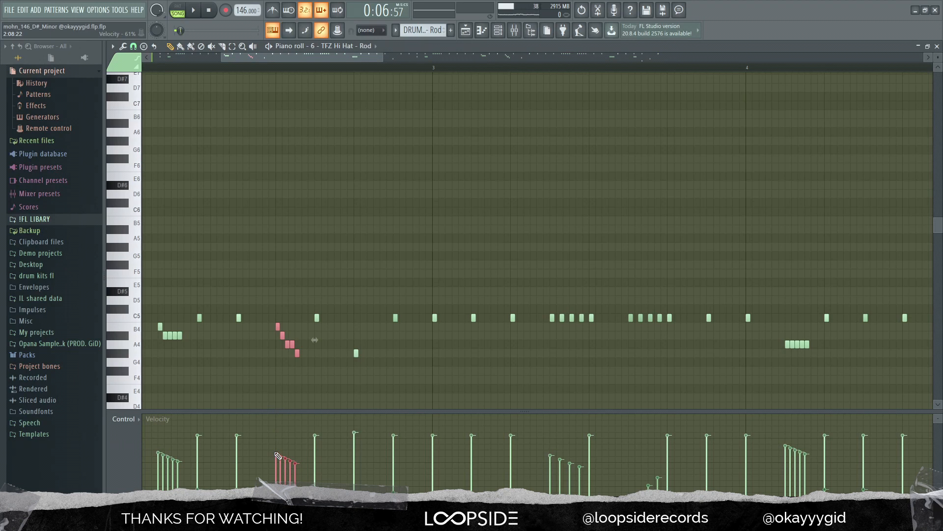
{"action": "left_click_drag", "start_coordinate": [298, 464], "coordinate": [309, 484]}
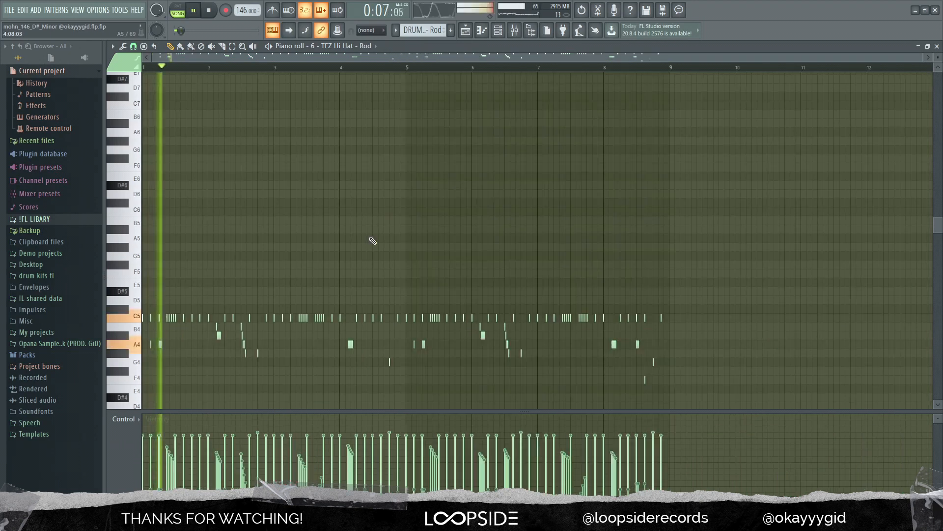
Play the hi-hat pattern from its start through bar 4 to hear the rolls with the beat
{"action": "scroll", "coordinate": [246, 266], "scroll_direction": "up", "scroll_amount": 3}
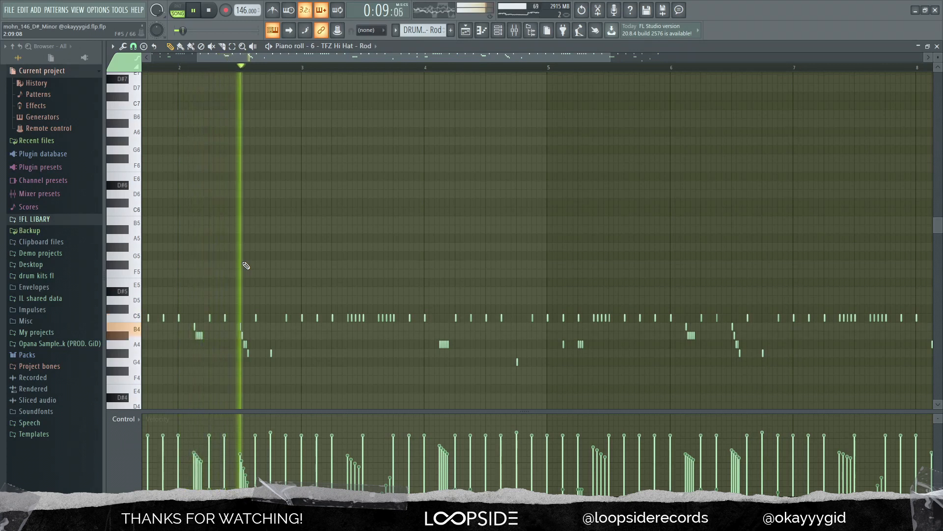
{"action": "scroll", "coordinate": [464, 274], "scroll_direction": "up", "scroll_amount": 3}
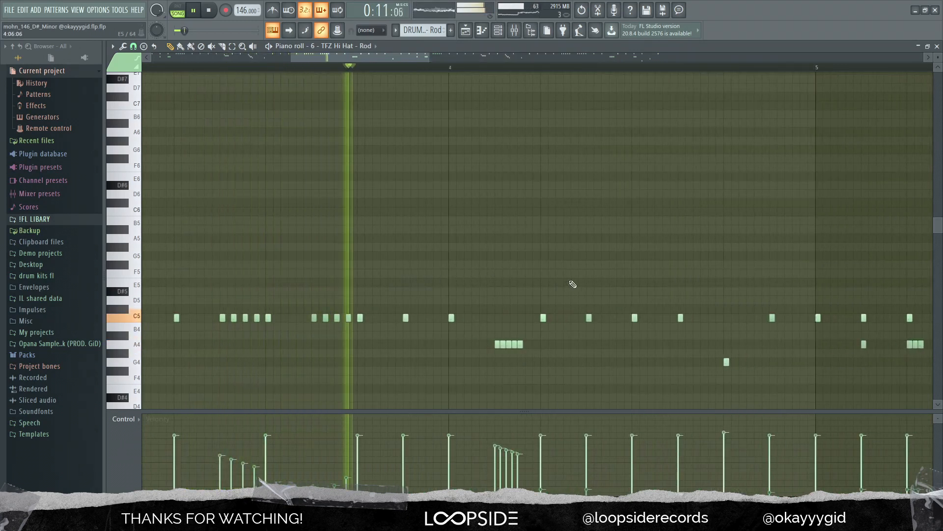
{"action": "scroll", "coordinate": [541, 255], "scroll_direction": "down", "scroll_amount": 5}
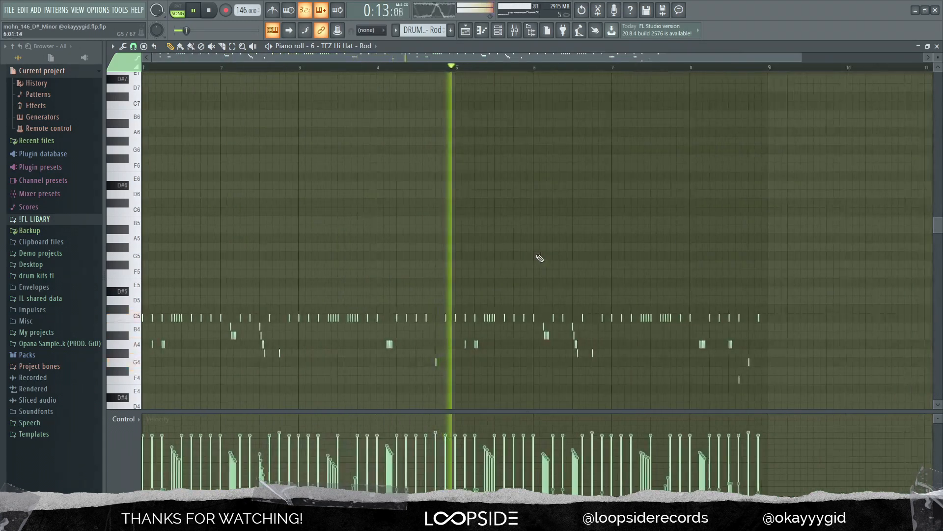
{"action": "key", "text": "space"}
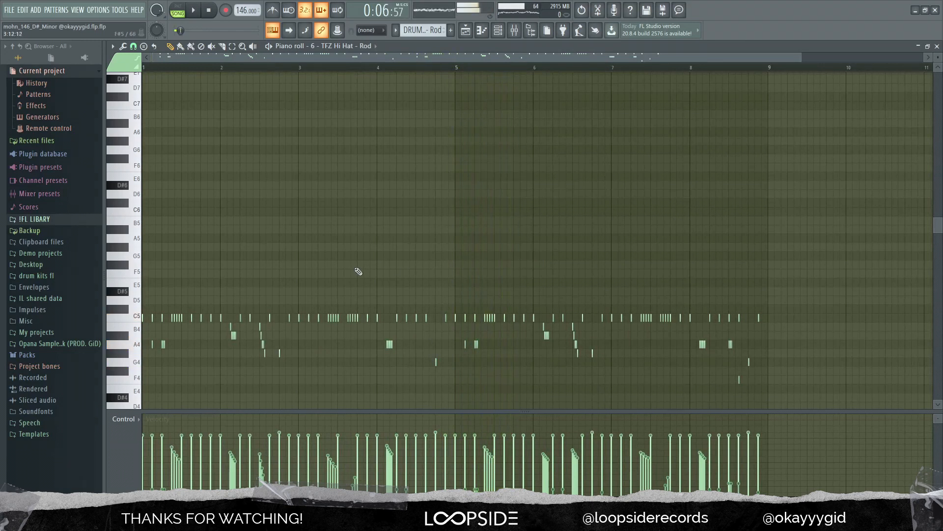
Unmute the TFZ Hat - Favorite Hat on Track 10, review its C5 notes and play the arrangement from bar 5
{"action": "scroll", "coordinate": [356, 273], "scroll_direction": "up", "scroll_amount": 1}
{"action": "scroll", "coordinate": [354, 273], "scroll_direction": "down", "scroll_amount": 2}
{"action": "key", "text": "KP_Add"}
{"action": "scroll", "coordinate": [258, 264], "scroll_direction": "down", "scroll_amount": 2}
{"action": "scroll", "coordinate": [250, 266], "scroll_direction": "up", "scroll_amount": 2}
{"action": "scroll", "coordinate": [231, 246], "scroll_direction": "down", "scroll_amount": 1}
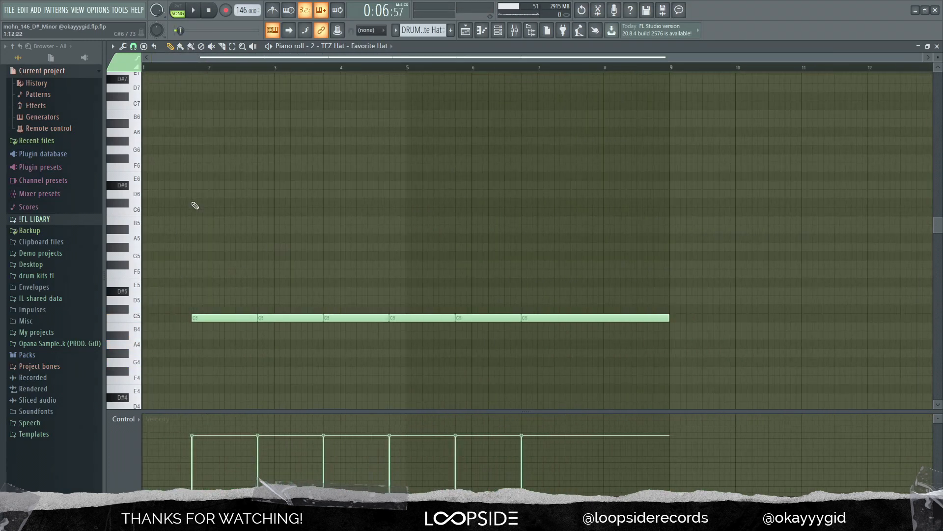
{"action": "left_click", "coordinate": [466, 31]}
{"action": "key", "text": "space"}
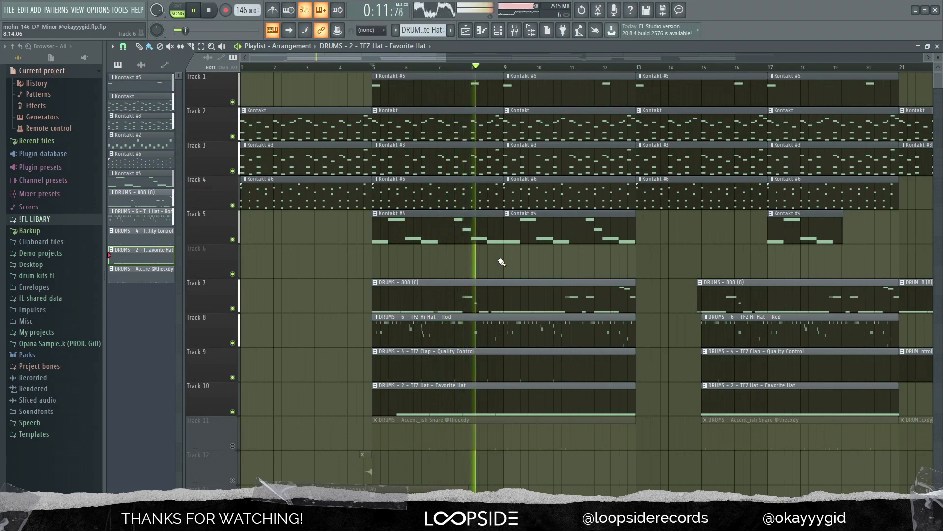
{"action": "key", "text": "space"}
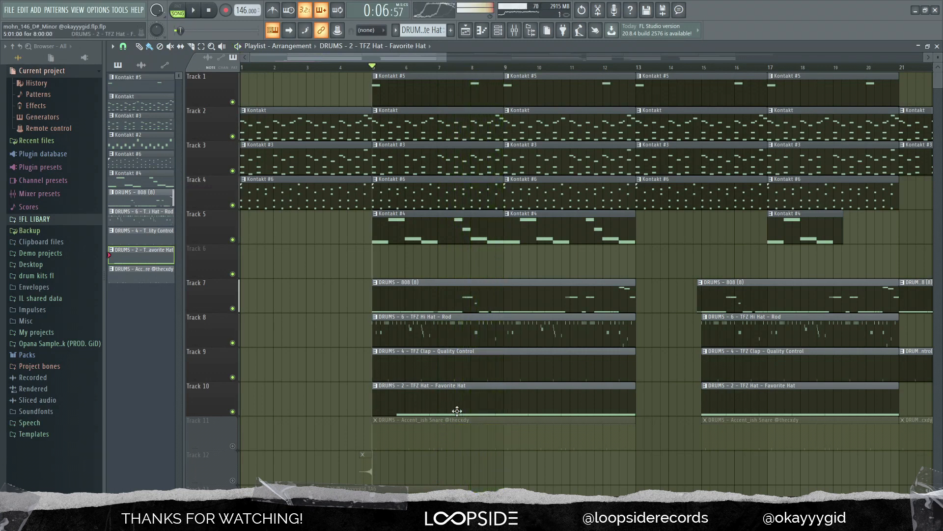
{"action": "double_click", "coordinate": [457, 411]}
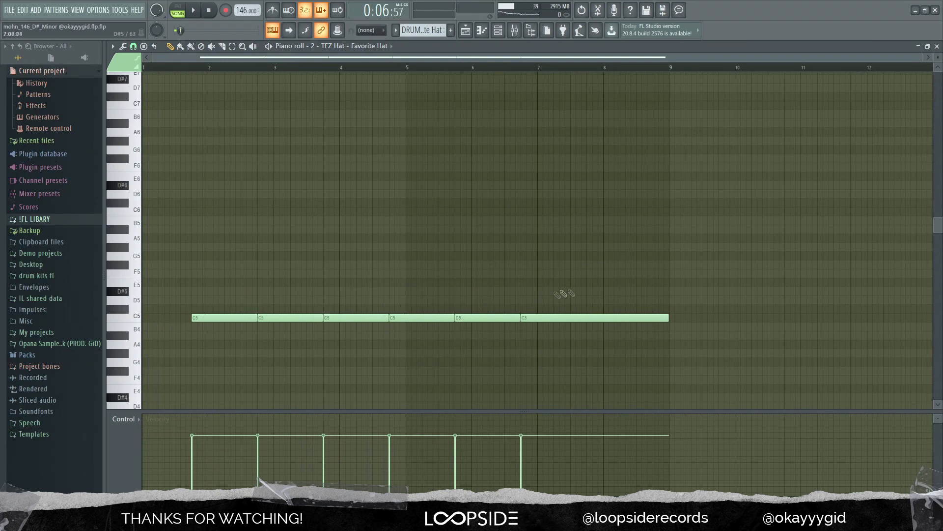
{"action": "key", "text": "F5"}
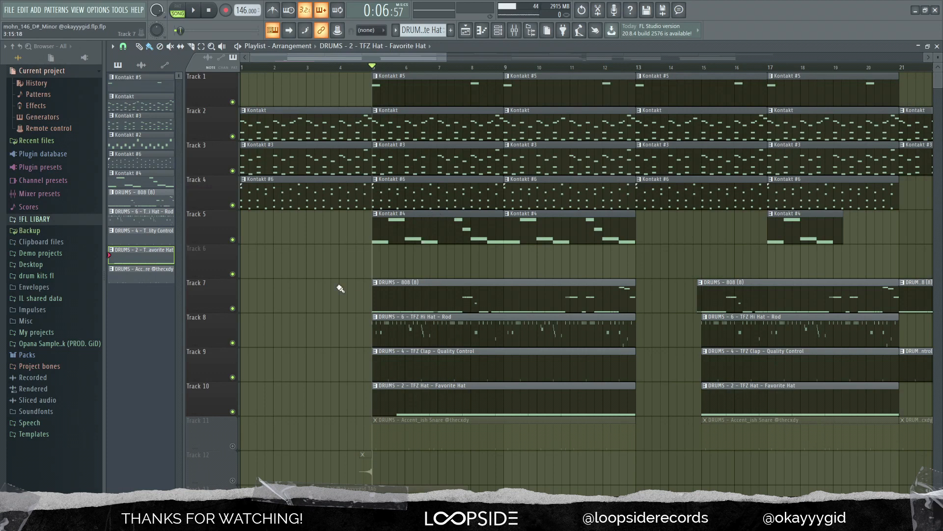
Unmute the Accent_ish Snare on Track 11, view its pattern's notes and check the drum channels in the Channel rack
{"action": "scroll", "coordinate": [332, 347], "scroll_direction": "down", "scroll_amount": 4}
{"action": "left_click", "coordinate": [234, 308]}
{"action": "double_click", "coordinate": [429, 299]}
{"action": "scroll", "coordinate": [319, 248], "scroll_direction": "left", "scroll_amount": 1}
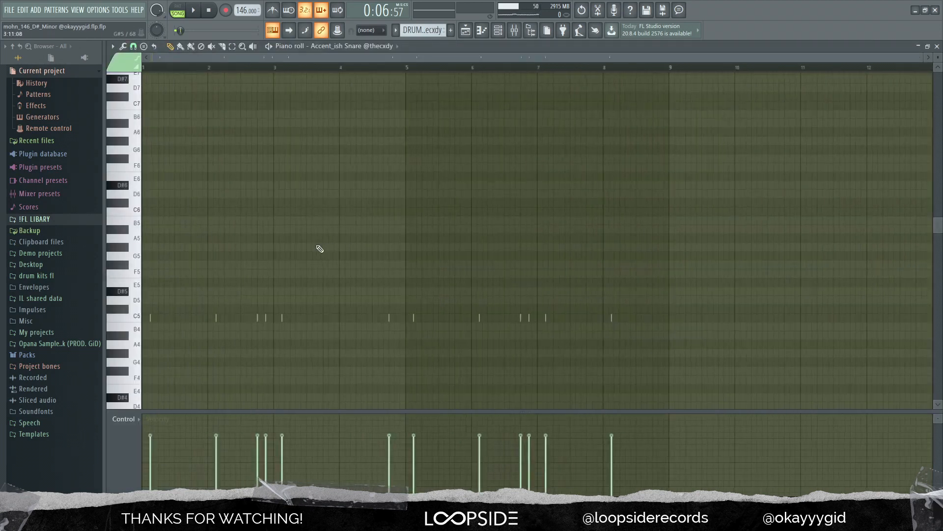
{"action": "left_click", "coordinate": [498, 30]}
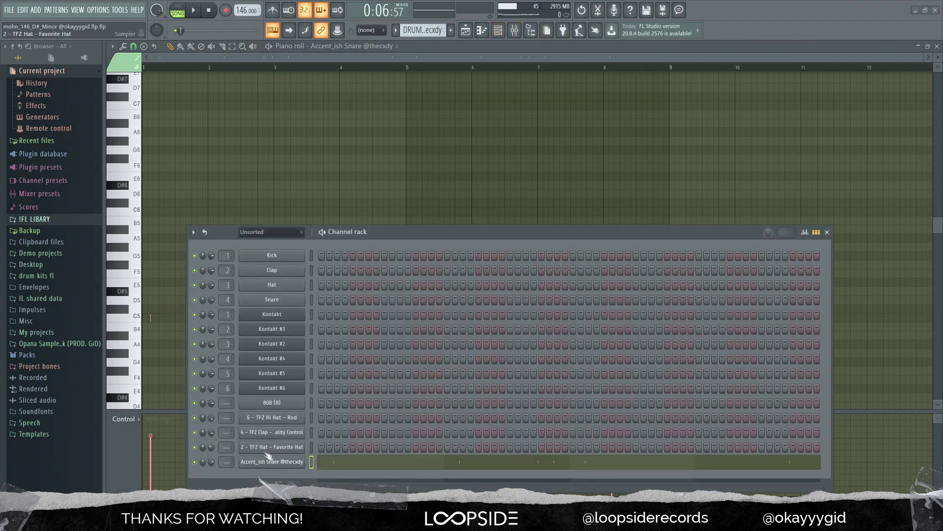
{"action": "left_click", "coordinate": [266, 452]}
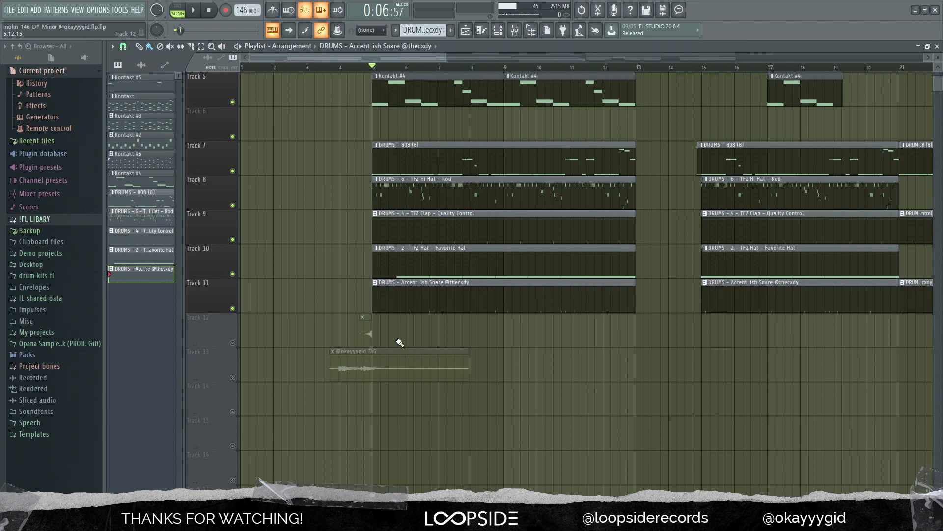
Examine the drum clips on Tracks 7 to 11 and play the arrangement from bar 5 with the accent snare
{"action": "scroll", "coordinate": [364, 337], "scroll_direction": "up", "scroll_amount": 3}
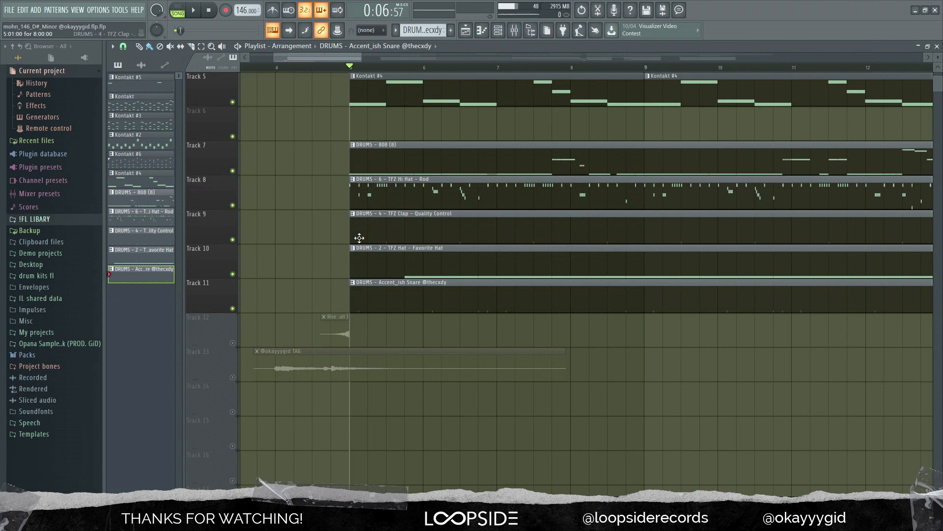
{"action": "scroll", "coordinate": [292, 278], "scroll_direction": "down", "scroll_amount": 3}
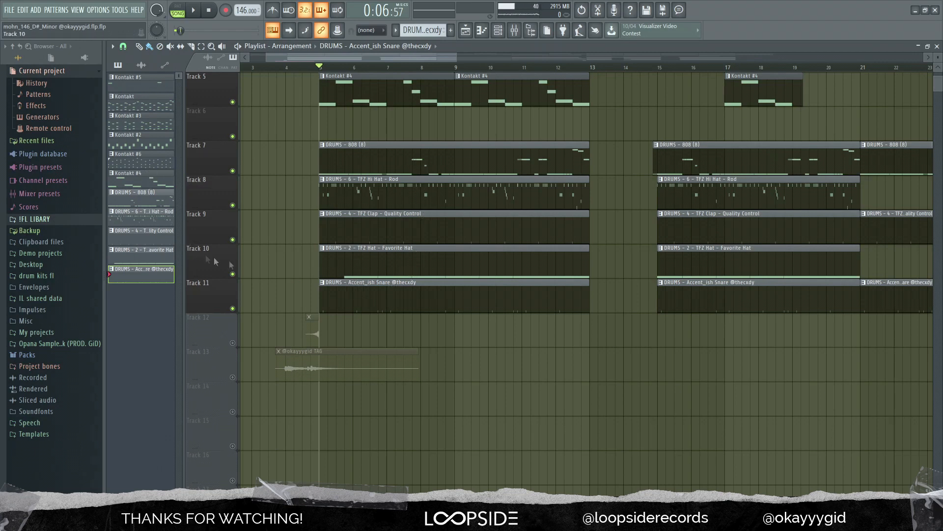
{"action": "scroll", "coordinate": [305, 226], "scroll_direction": "down", "scroll_amount": 2}
{"action": "key", "text": "space"}
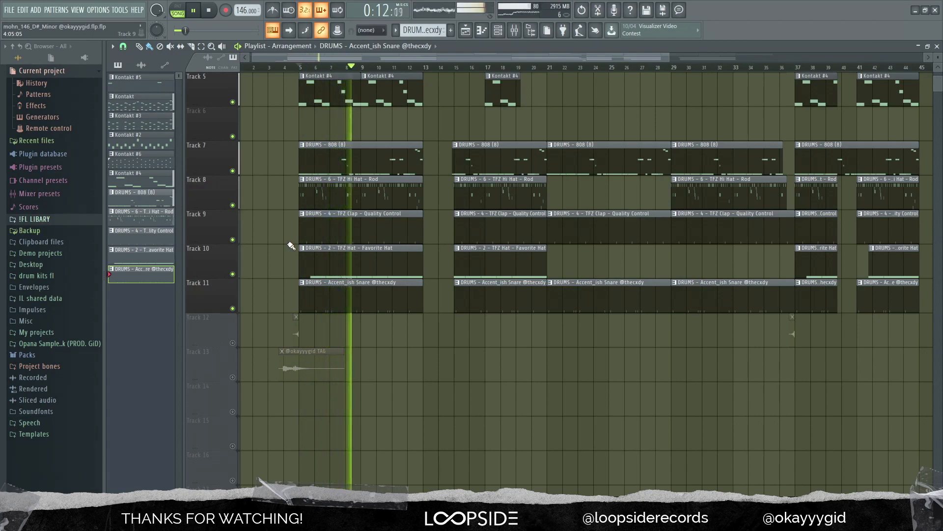
{"action": "key", "text": "space"}
{"action": "scroll", "coordinate": [290, 244], "scroll_direction": "up", "scroll_amount": 4}
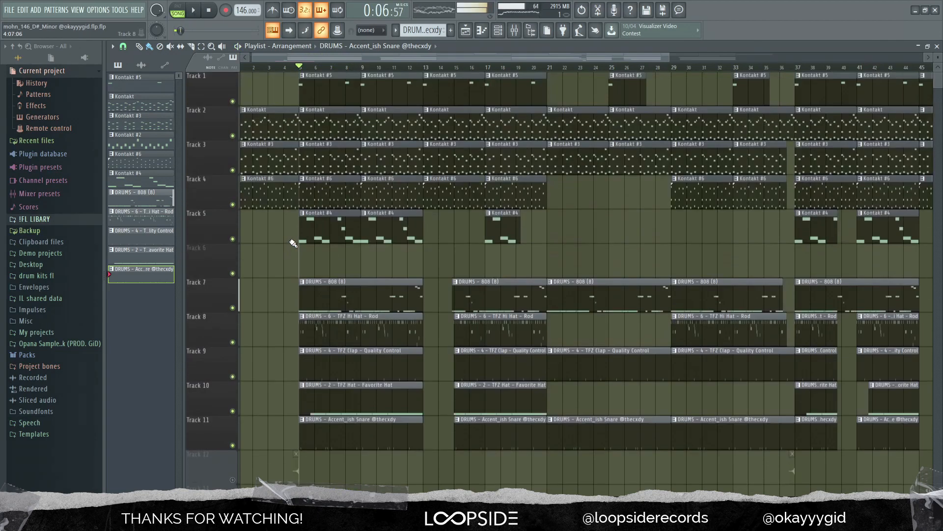
Unmute the short effect clips on Track 12 and move the playhead to the start of the arrangement
{"action": "scroll", "coordinate": [275, 255], "scroll_direction": "down", "scroll_amount": 3}
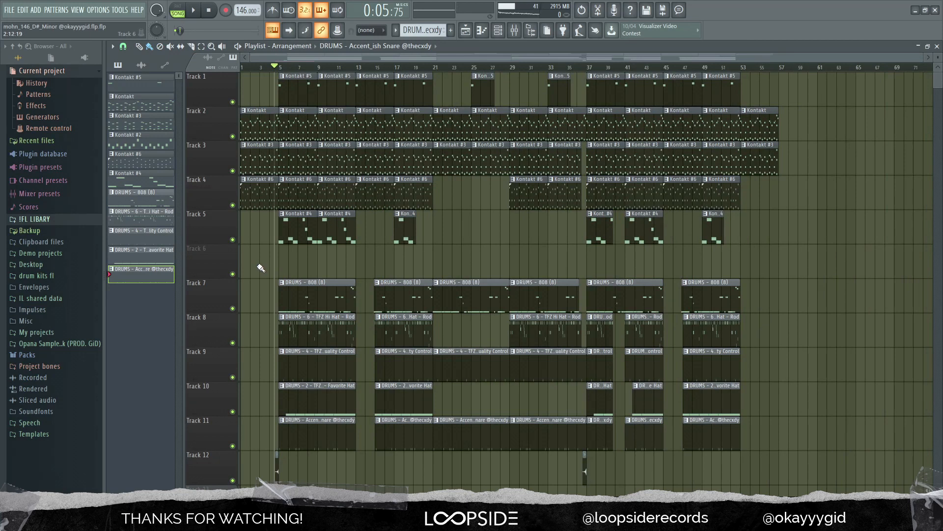
{"action": "left_click_drag", "start_coordinate": [275, 67], "coordinate": [93, 87]}
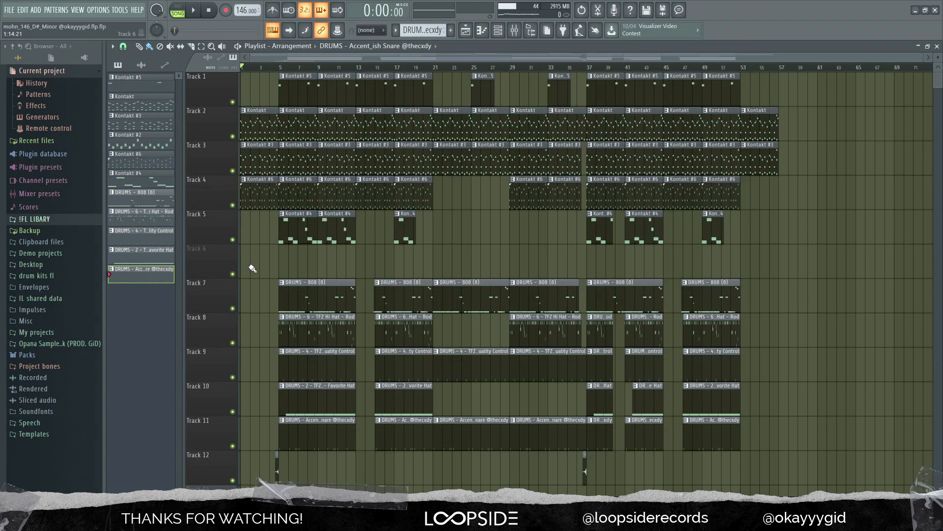
{"action": "scroll", "coordinate": [252, 268], "scroll_direction": "up", "scroll_amount": 5}
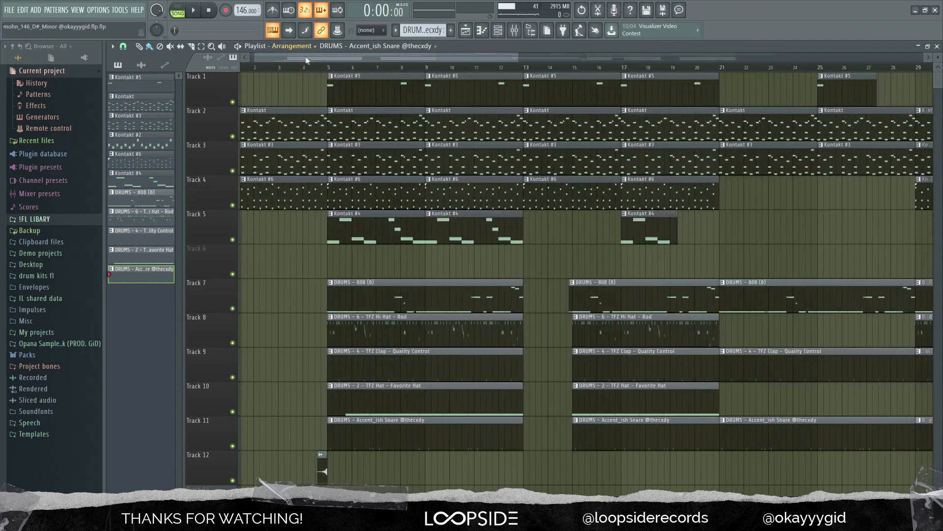